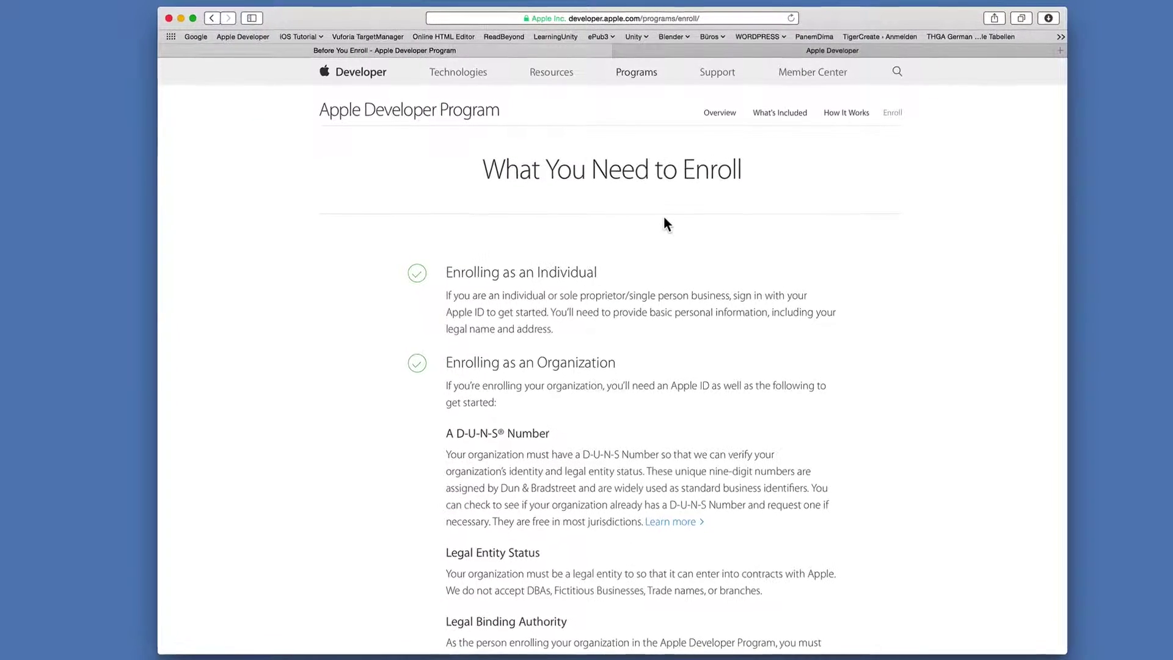
Open the iOS certificates page under Certificates, Identifiers & Profiles in the Apple Developer Member Center.
{"action": "left_click", "coordinate": [736, 57]}
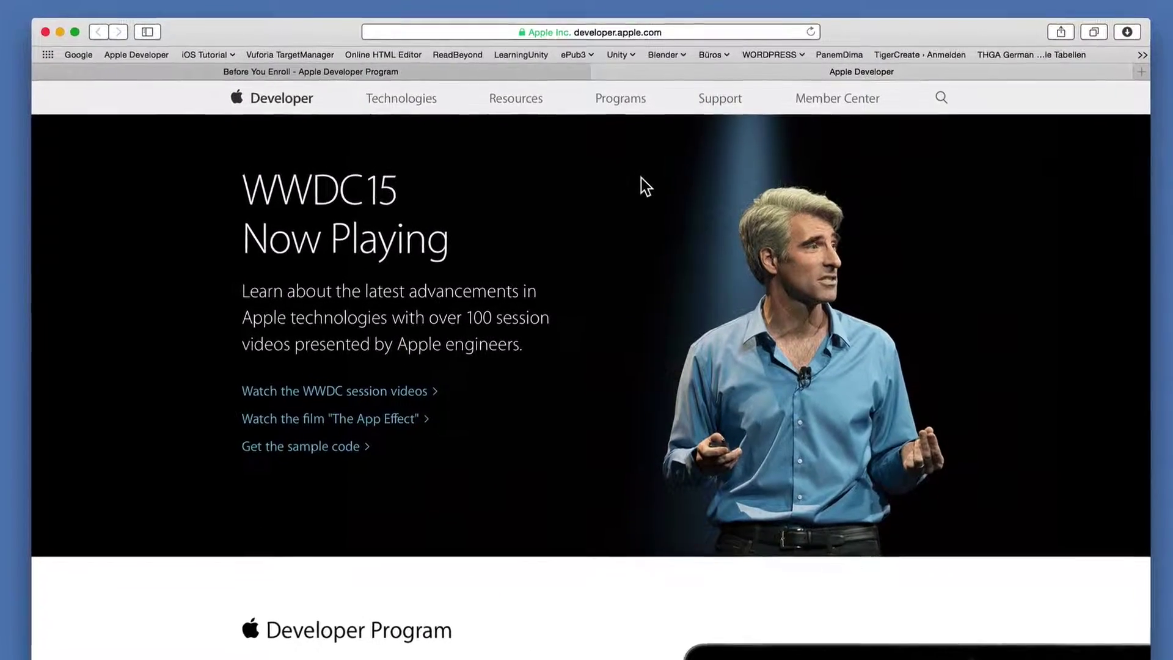
{"action": "left_click", "coordinate": [837, 102]}
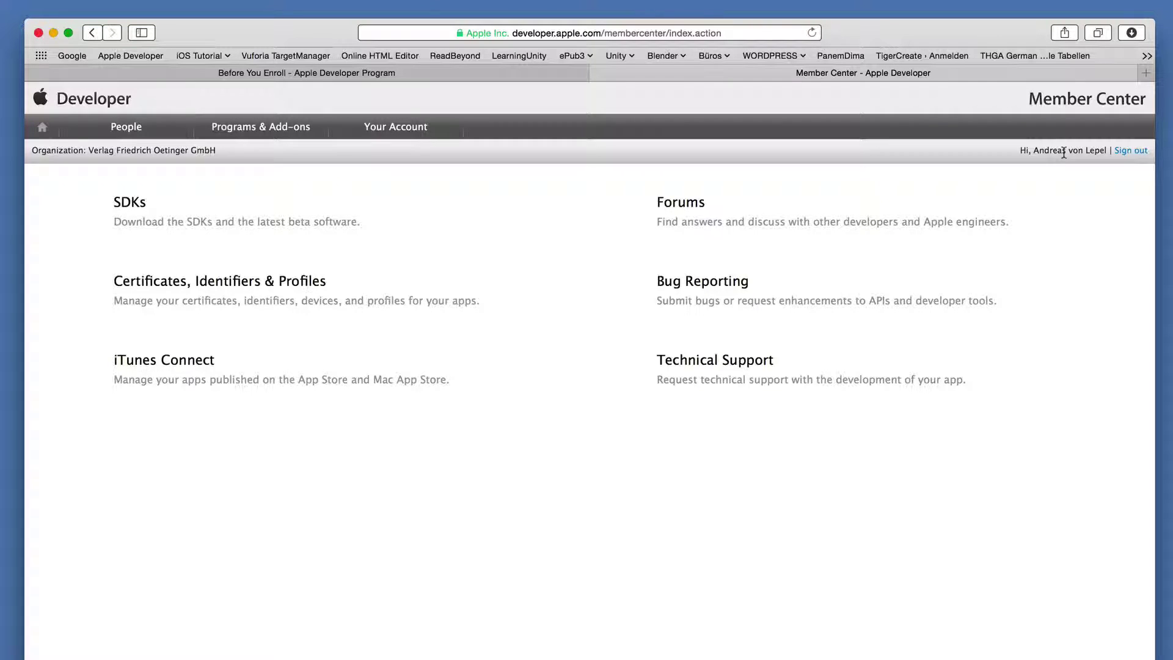
{"action": "left_click", "coordinate": [257, 280]}
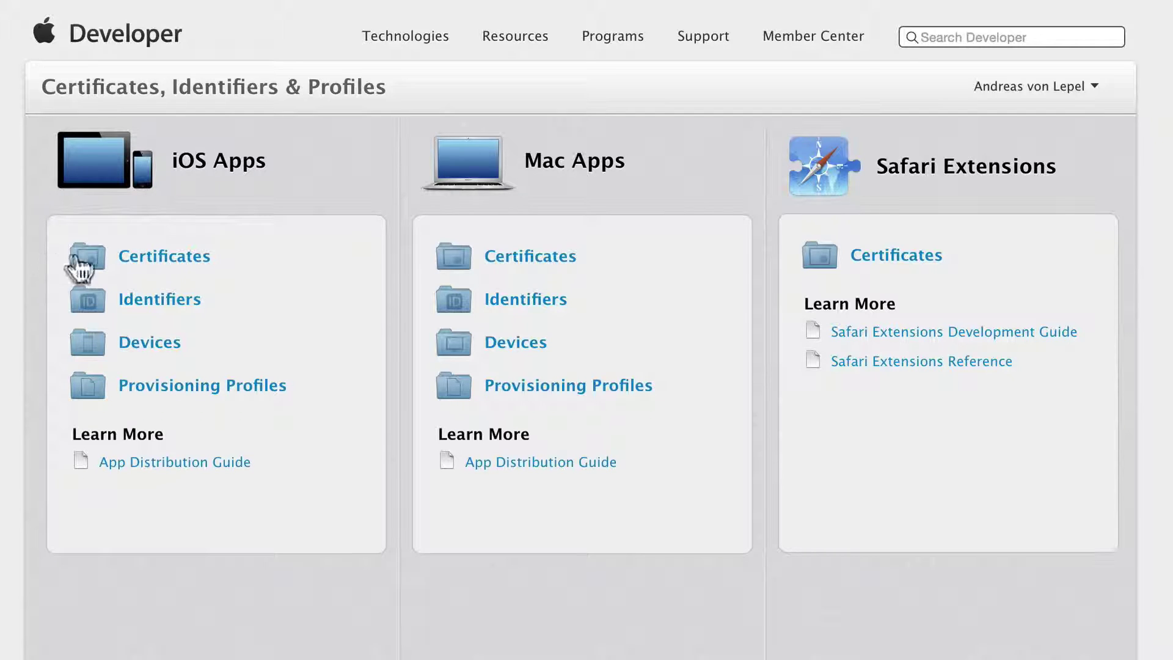
{"action": "left_click", "coordinate": [142, 251]}
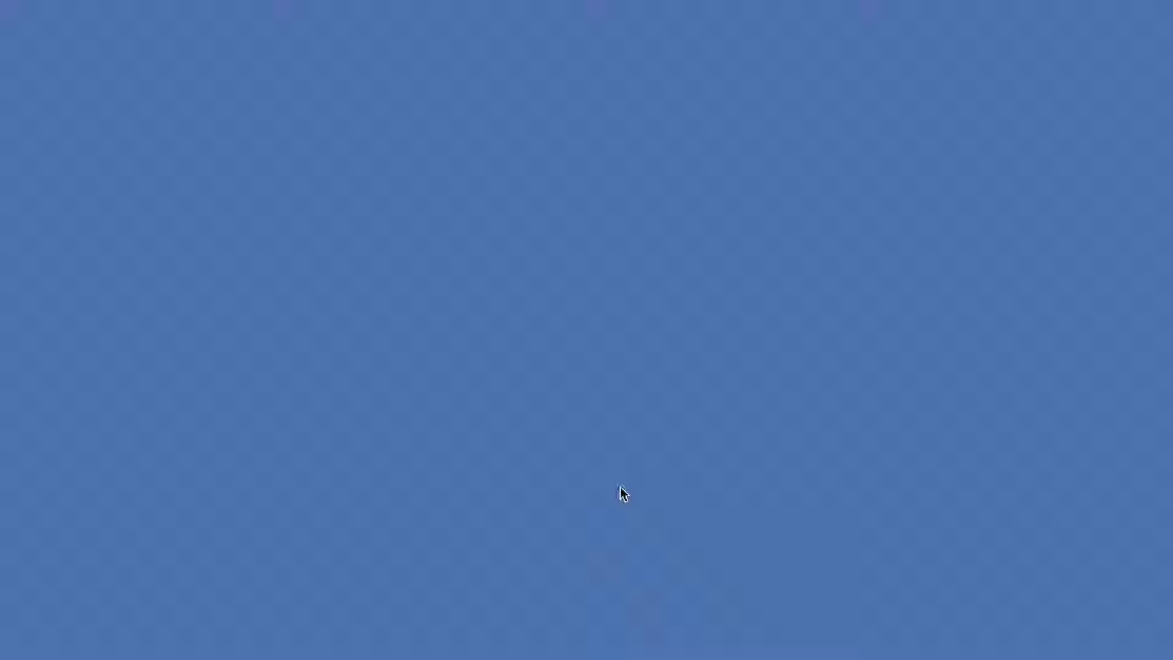
Switch to Xcode and open its account preferences with the existing Apple ID selected.
{"action": "mouse_move", "coordinate": [650, 638]}
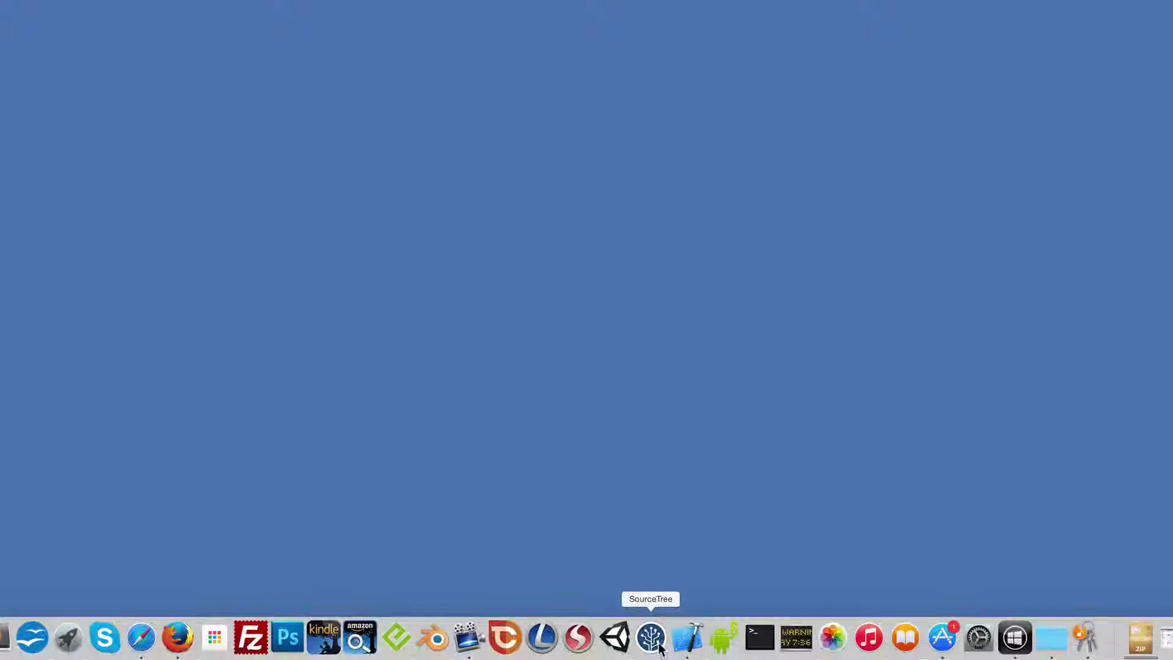
{"action": "left_click", "coordinate": [687, 638]}
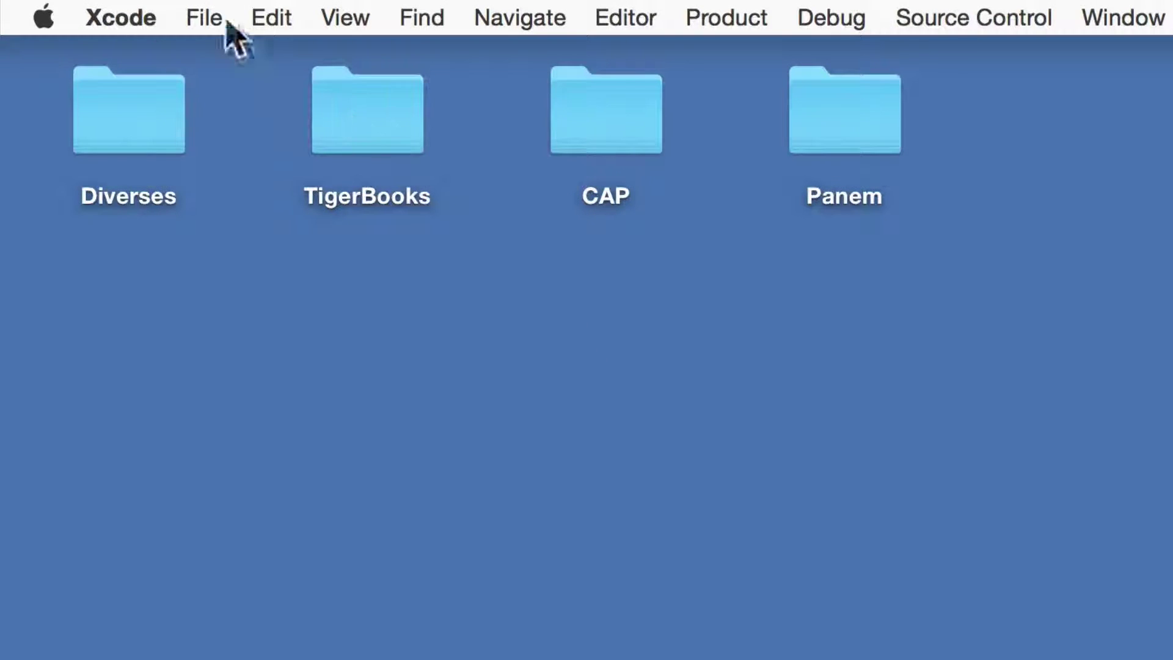
{"action": "left_click", "coordinate": [117, 11]}
{"action": "left_click", "coordinate": [124, 107]}
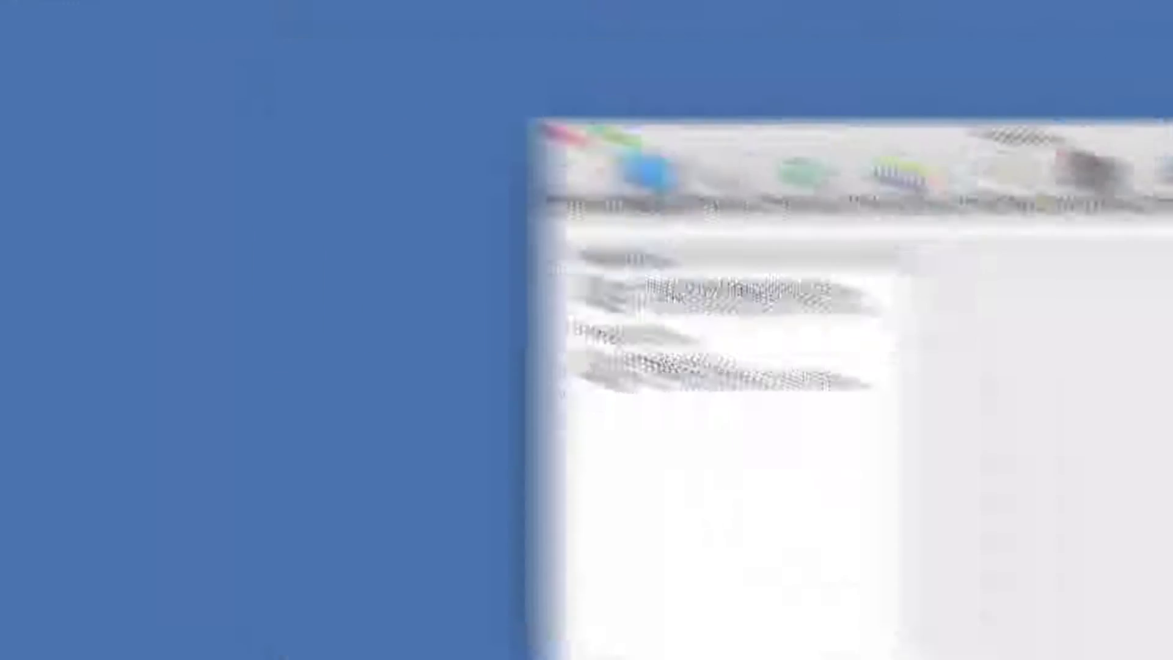
{"action": "left_click", "coordinate": [381, 171]}
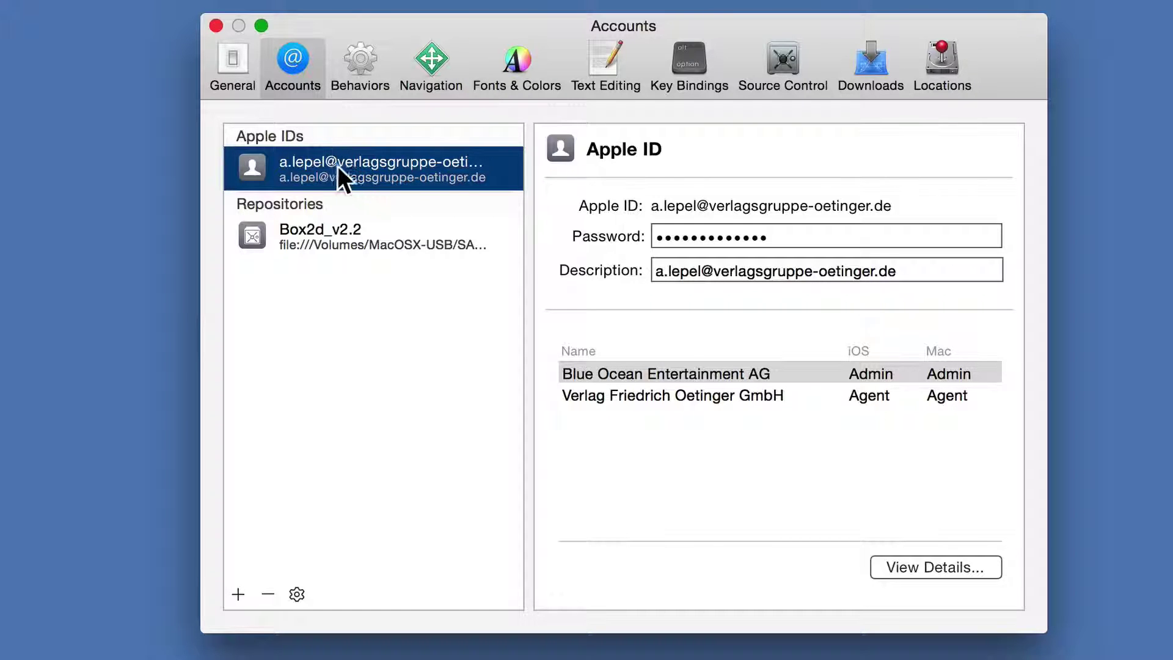
{"action": "left_click", "coordinate": [238, 594]}
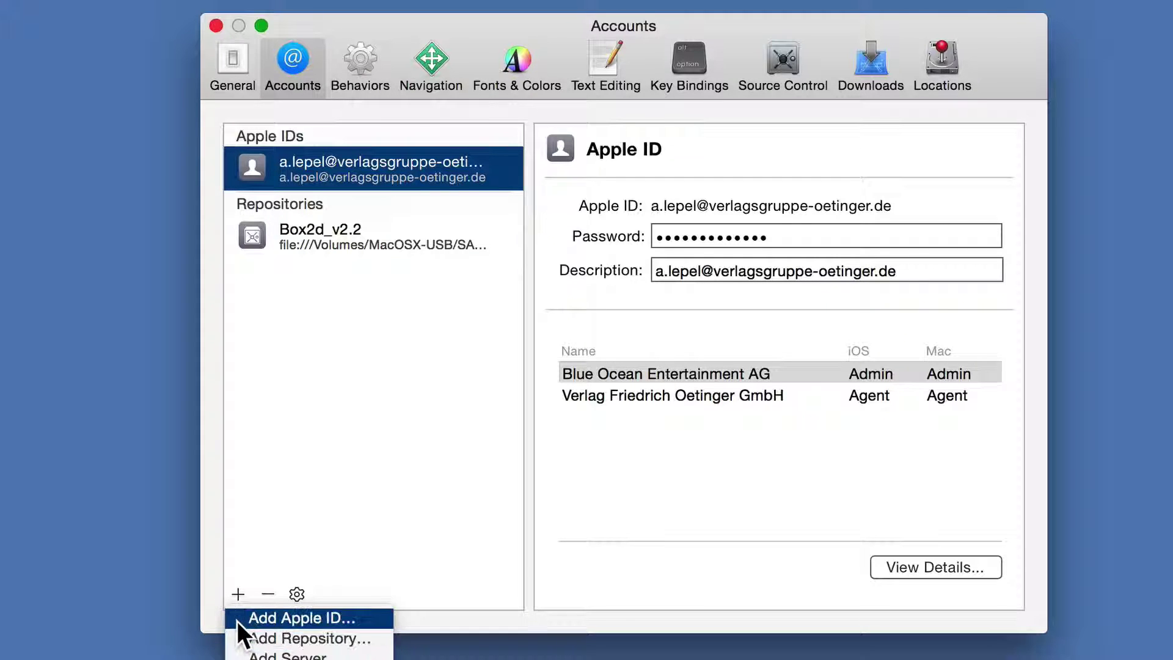
{"action": "left_click", "coordinate": [255, 363]}
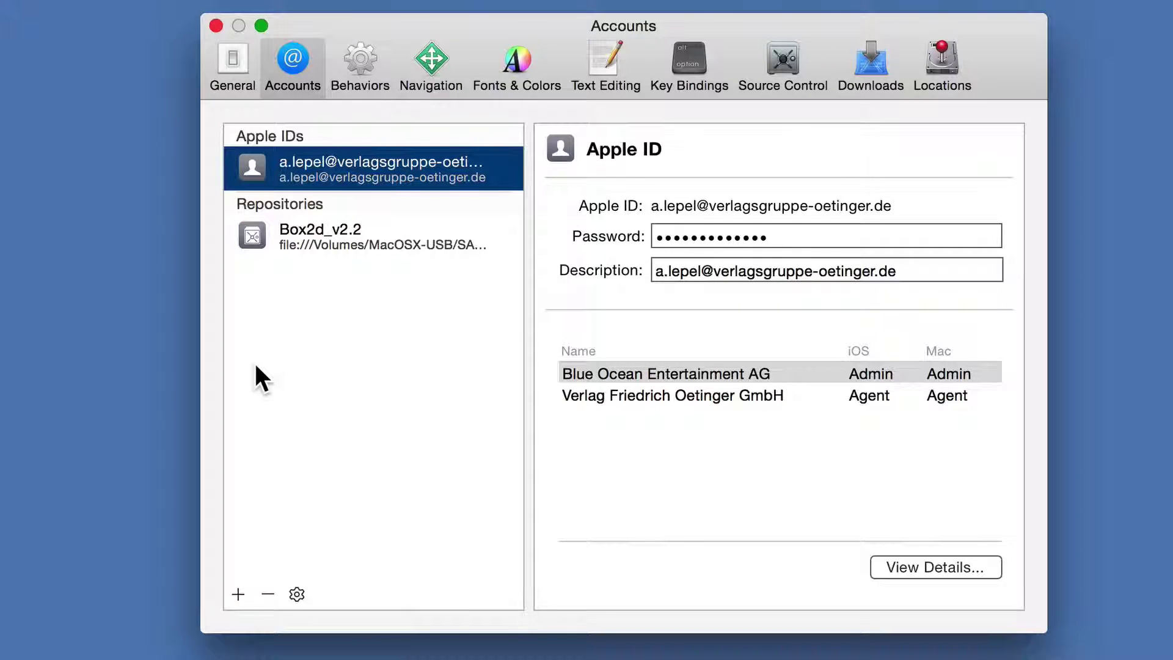
Open the account details of the Verlag Friedrich Oetinger GmbH team and look through its provisioning profiles.
{"action": "left_click", "coordinate": [706, 394]}
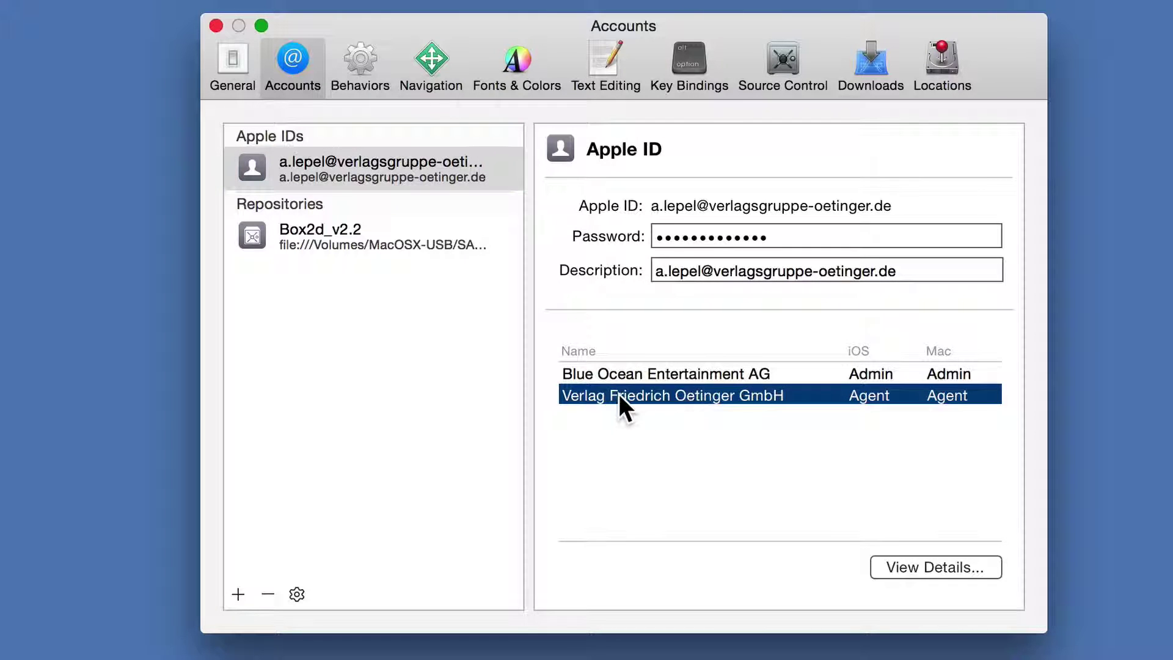
{"action": "left_click", "coordinate": [920, 567]}
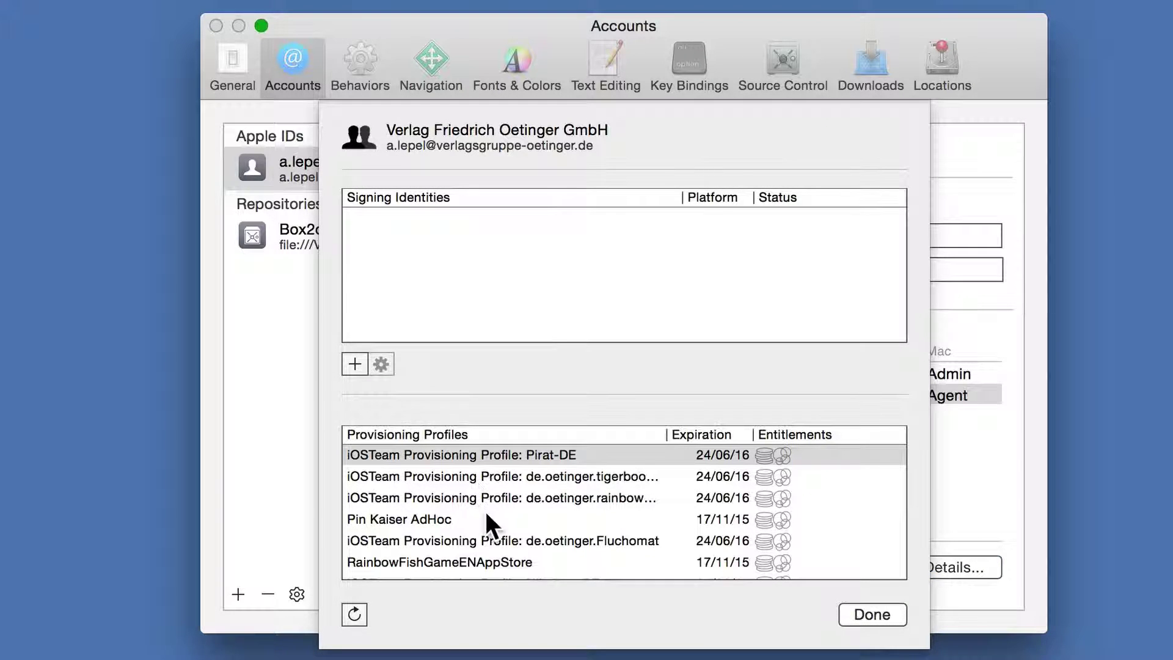
{"action": "scroll", "coordinate": [487, 498], "scroll_direction": "down", "scroll_amount": 5}
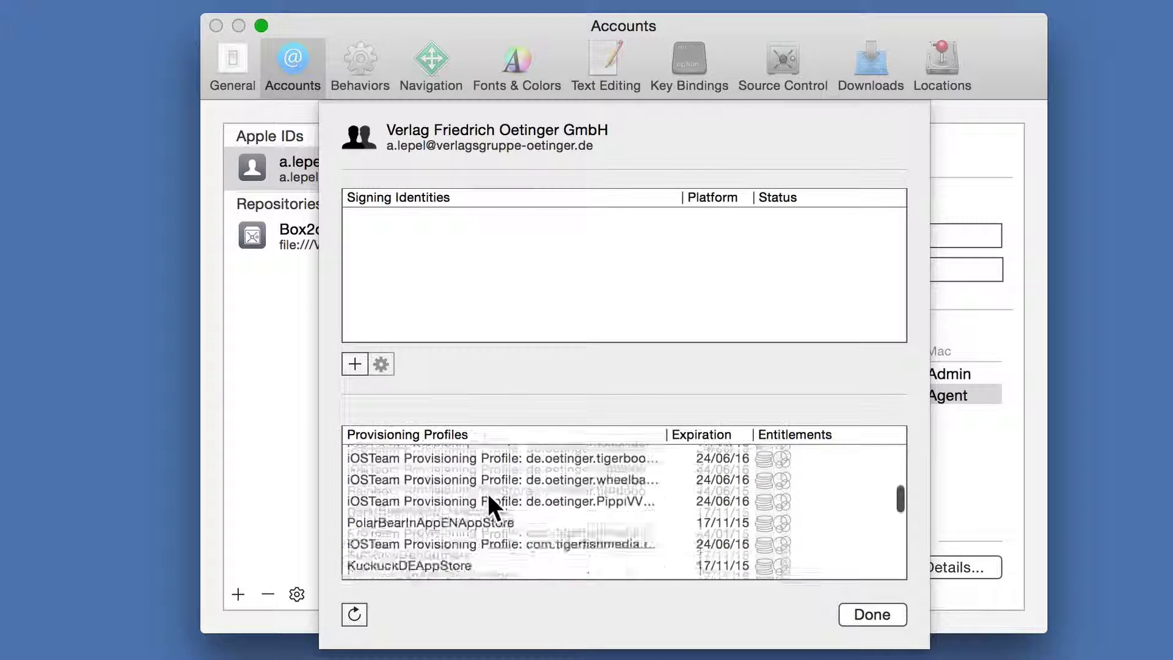
{"action": "scroll", "coordinate": [488, 493], "scroll_direction": "up", "scroll_amount": 5}
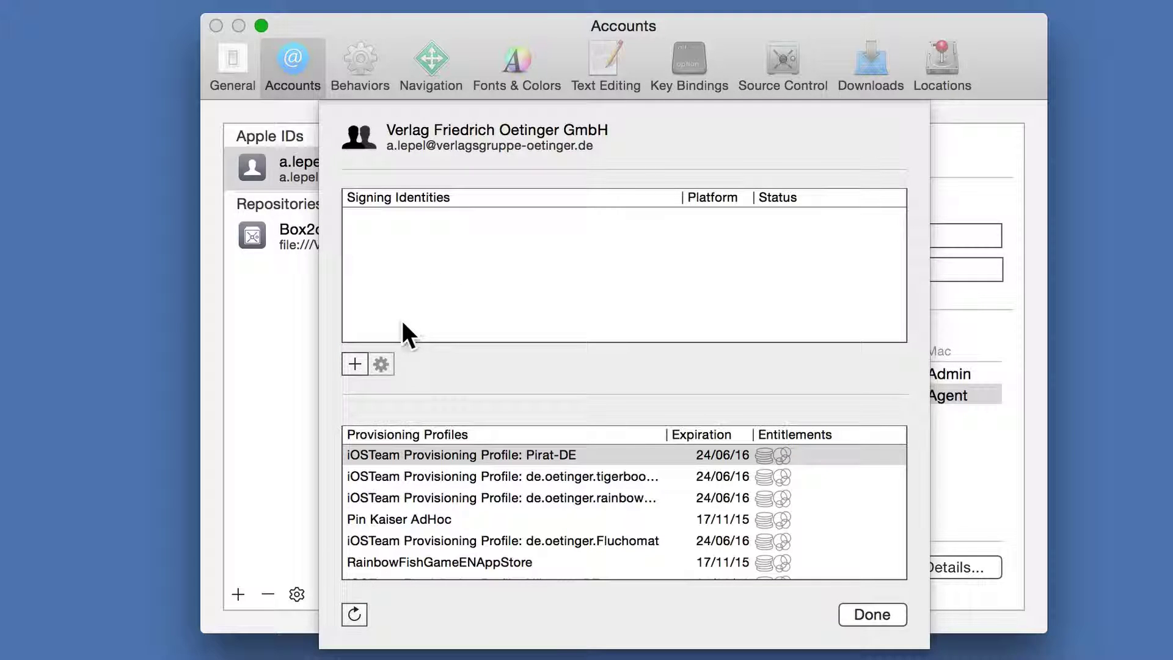
Generate an iOS Development signing identity for the team and dismiss the confirmation.
{"action": "left_click", "coordinate": [353, 364]}
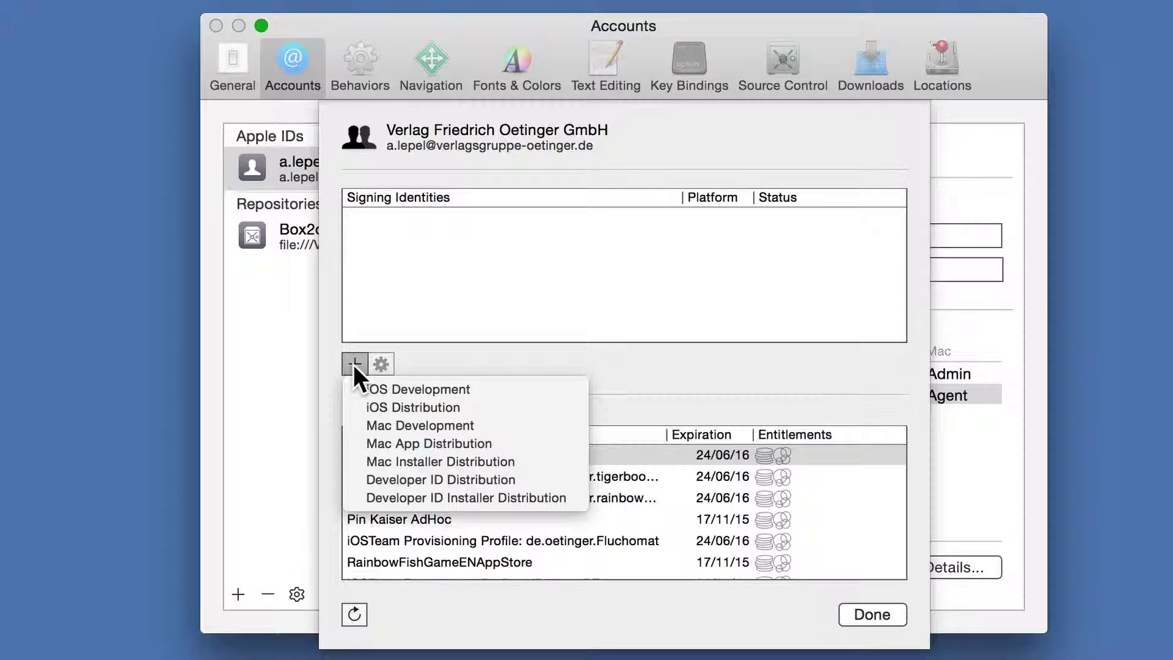
{"action": "left_click", "coordinate": [481, 389]}
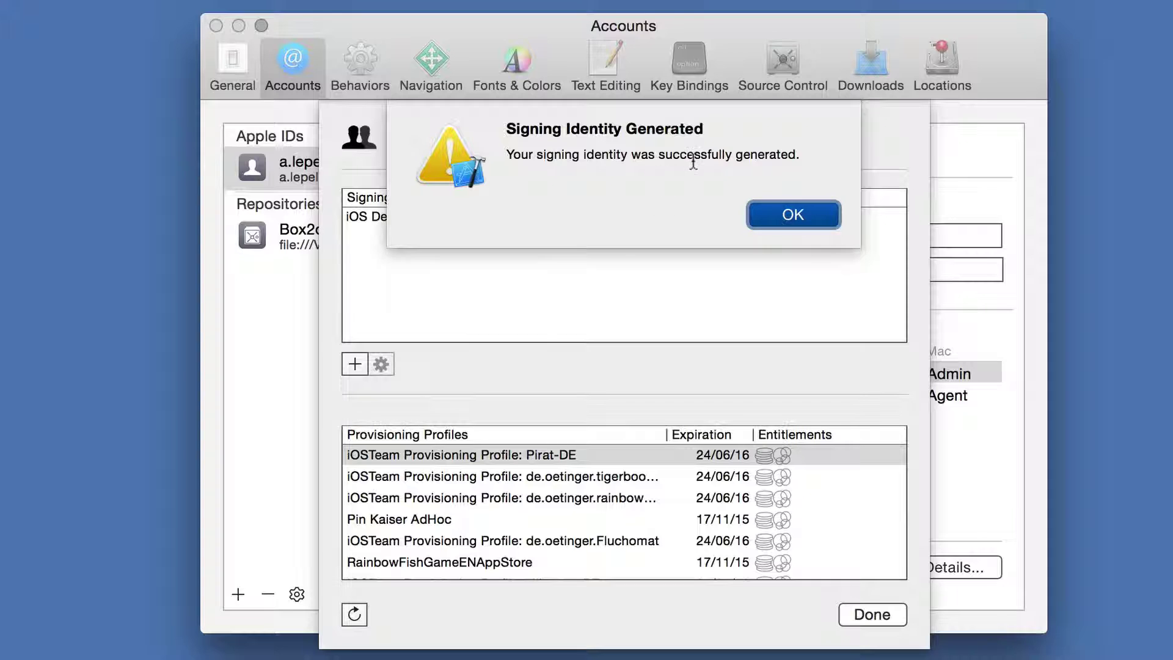
{"action": "left_click", "coordinate": [775, 215]}
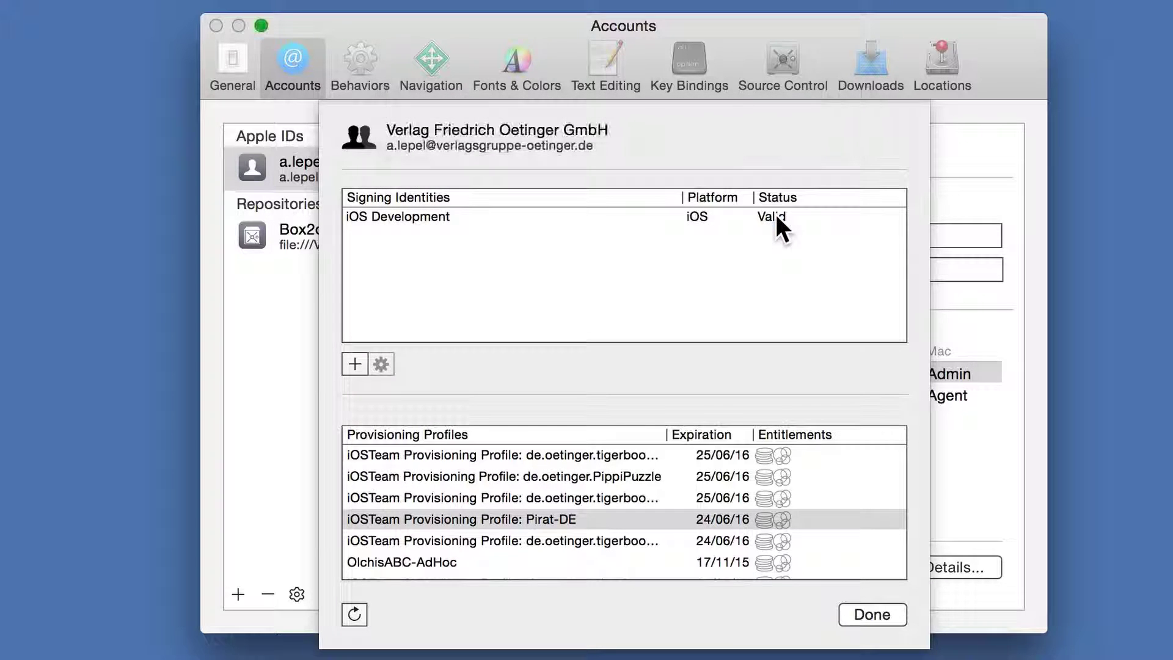
Generate an iOS Distribution signing identity for the team and close the account details.
{"action": "left_click", "coordinate": [347, 366]}
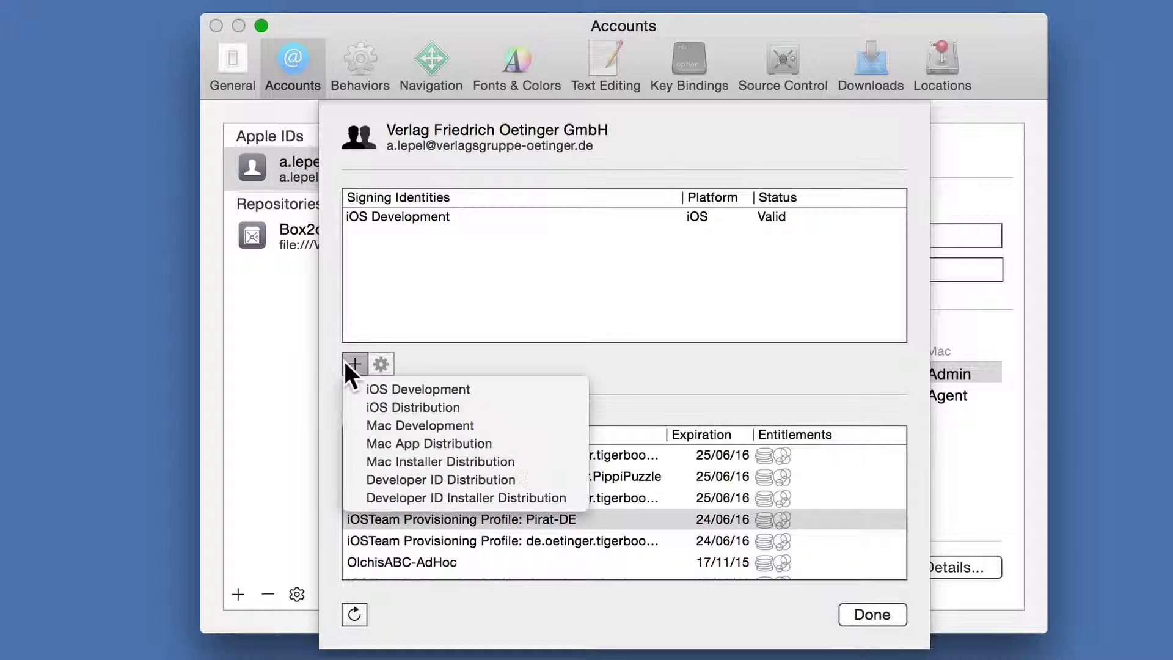
{"action": "left_click", "coordinate": [388, 407]}
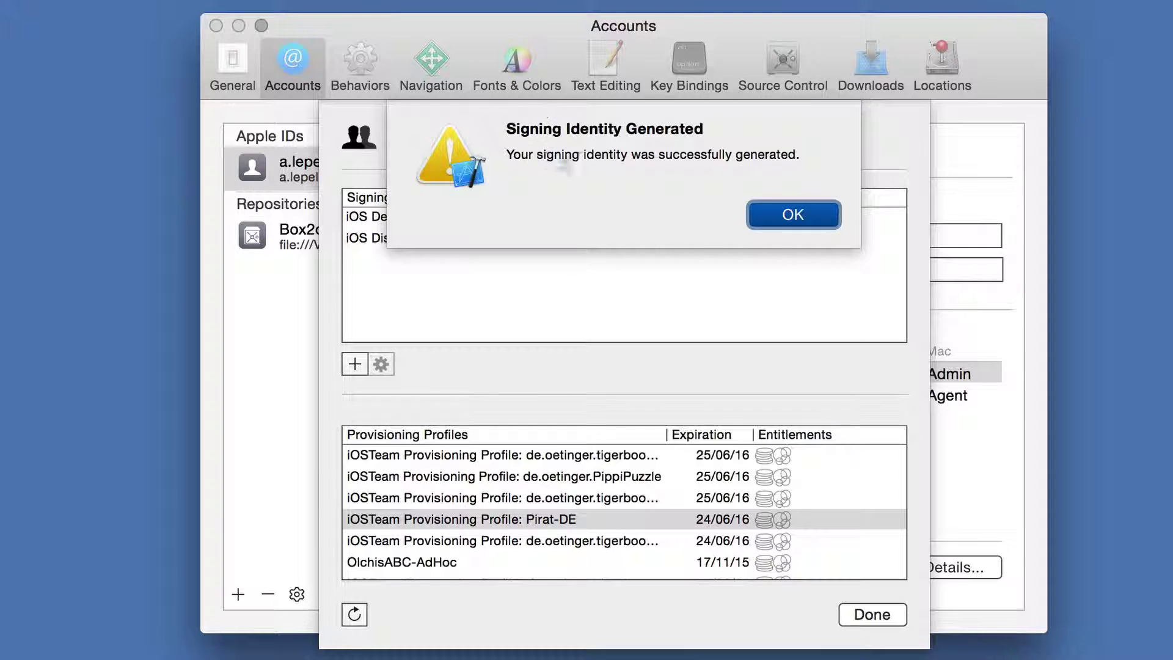
{"action": "left_click", "coordinate": [788, 215]}
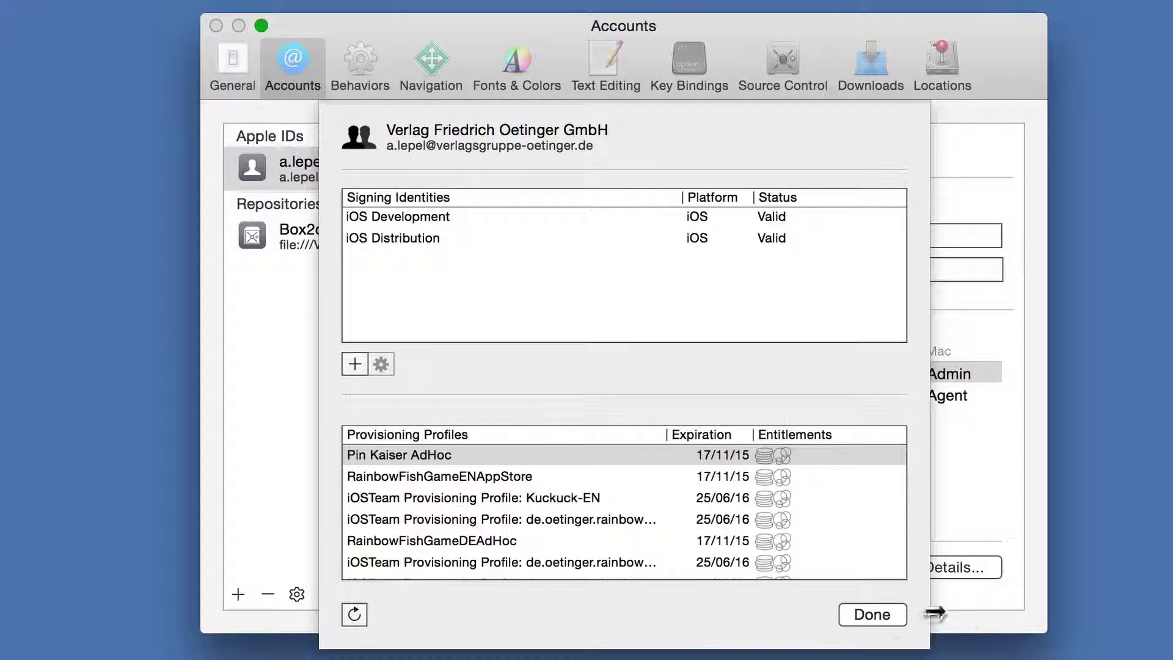
{"action": "left_click", "coordinate": [866, 617]}
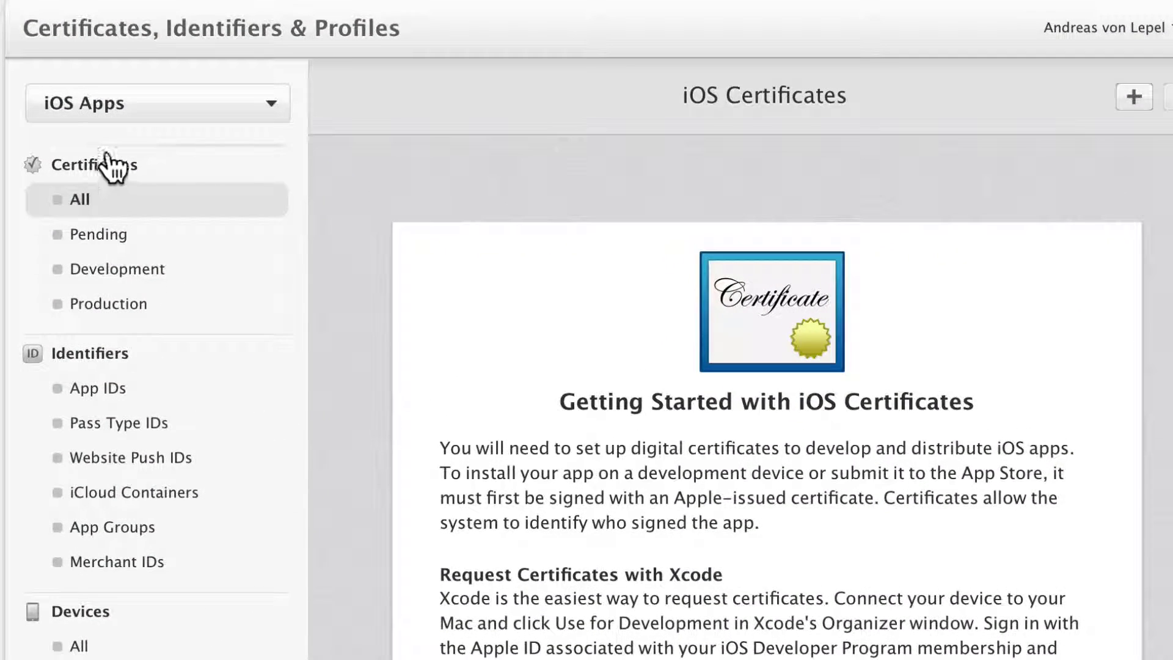
Switch to Safari, refresh the list of all iOS certificates, and view the development and distribution certificates' details.
{"action": "left_click", "coordinate": [128, 209]}
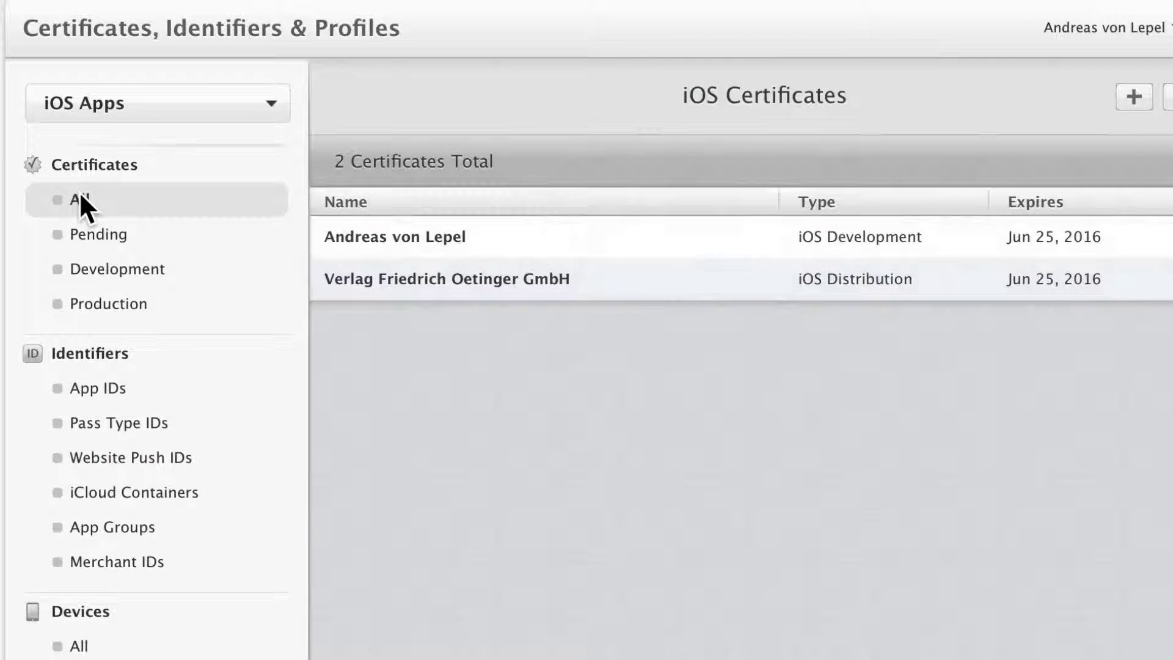
{"action": "left_click", "coordinate": [394, 238]}
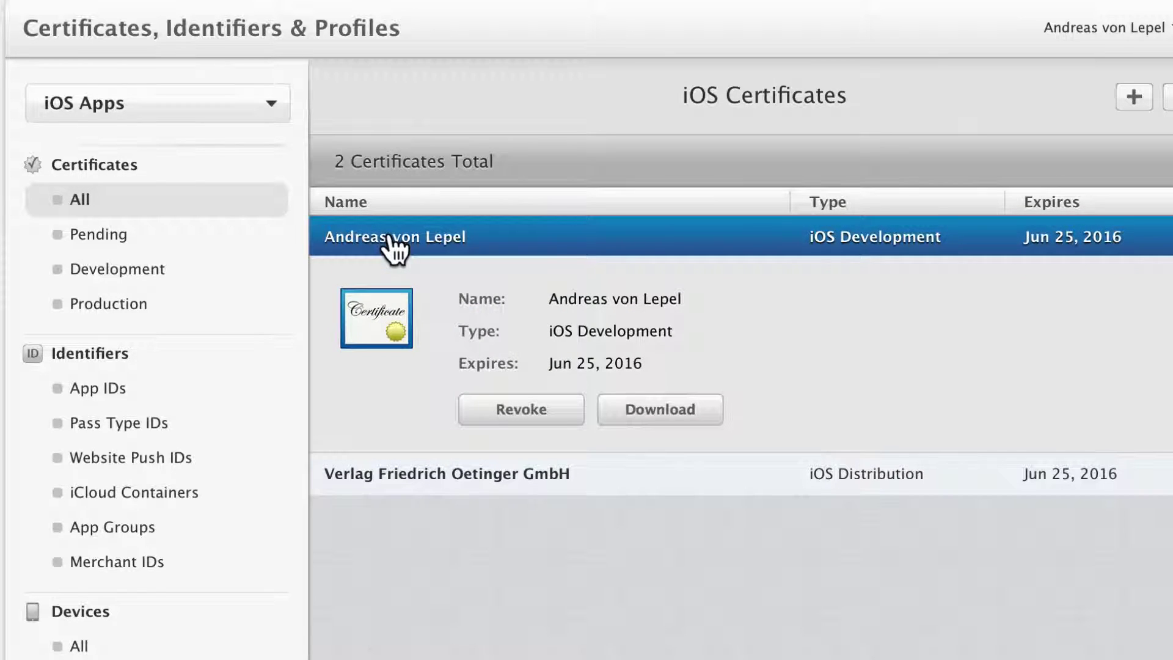
{"action": "left_click", "coordinate": [391, 240]}
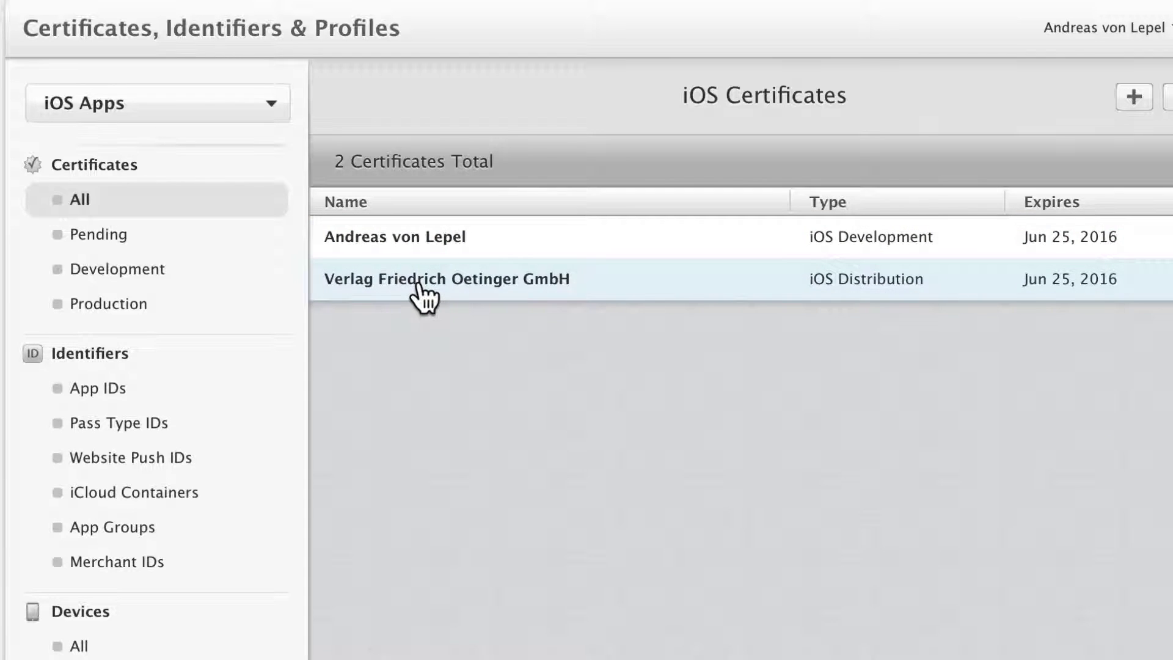
{"action": "left_click", "coordinate": [422, 296]}
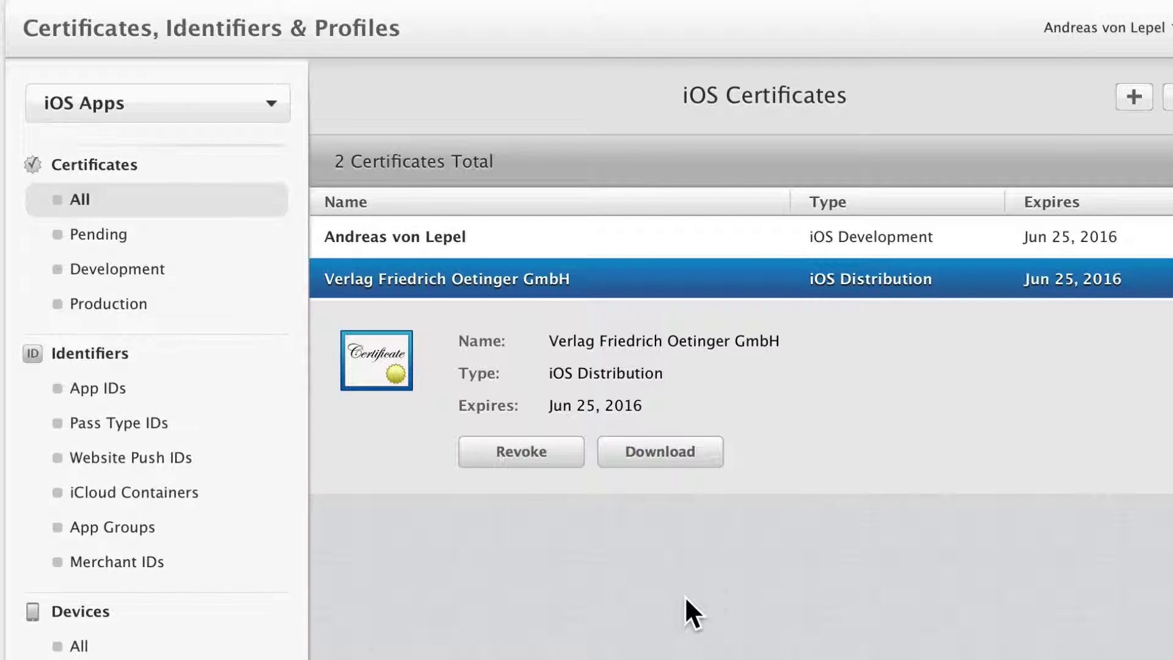
{"action": "left_click", "coordinate": [421, 238]}
{"action": "left_click", "coordinate": [425, 476]}
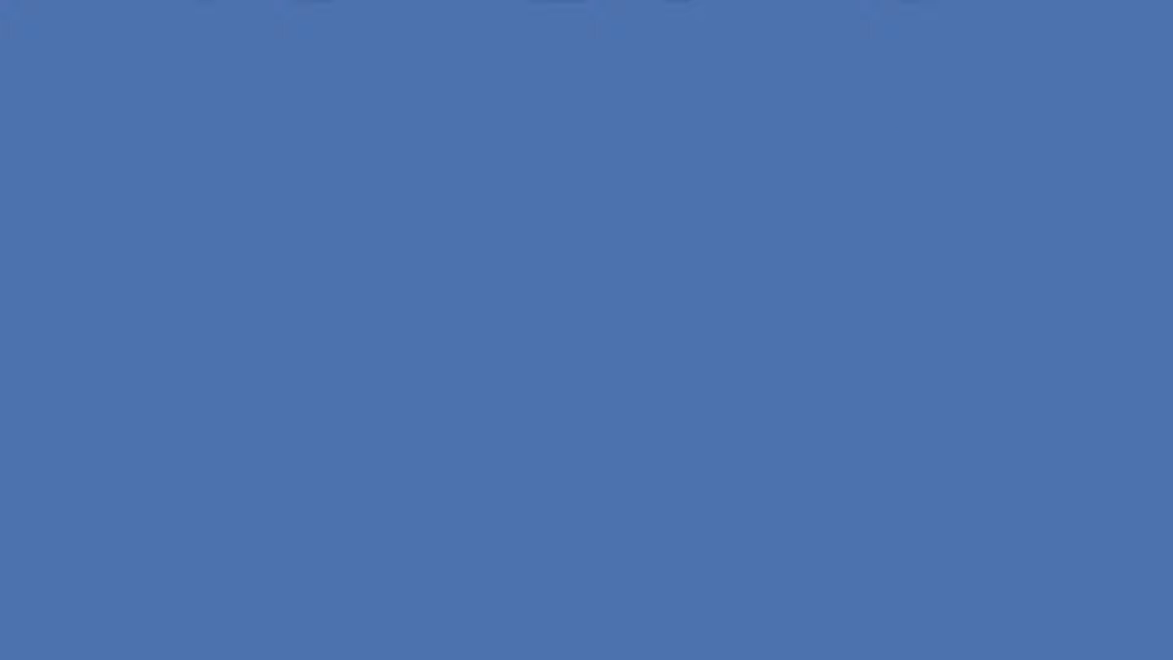
Search the Mac for Keychain Access and launch it.
{"action": "type", "text": "k"}
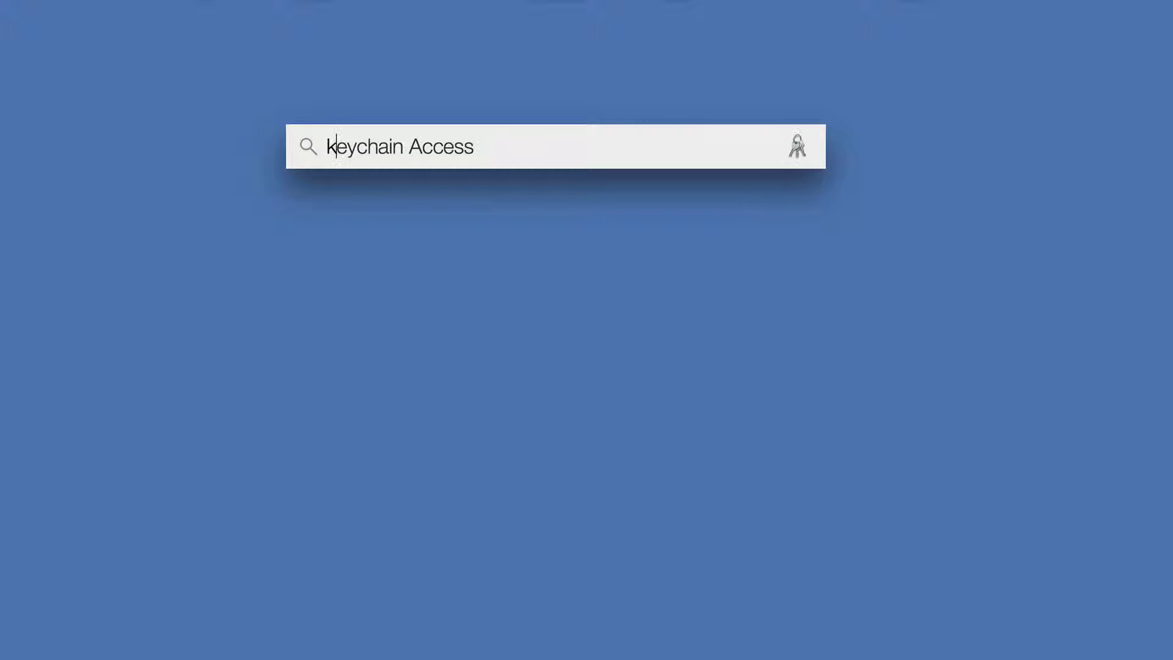
{"action": "type", "text": "eychain Access"}
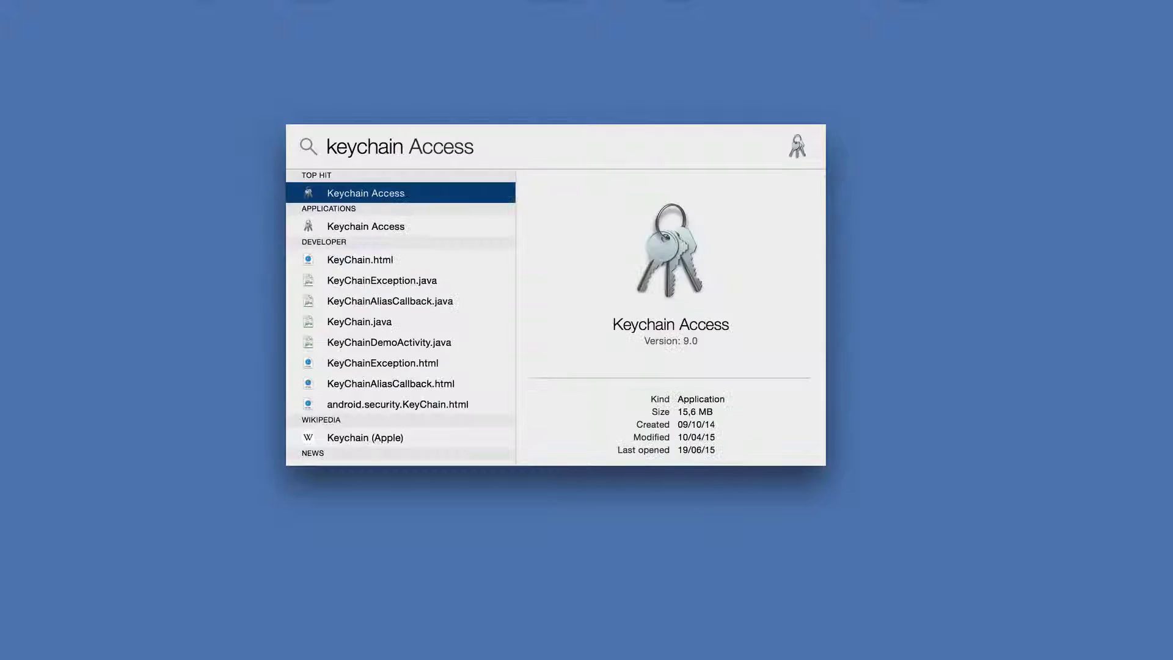
{"action": "key", "text": "Return"}
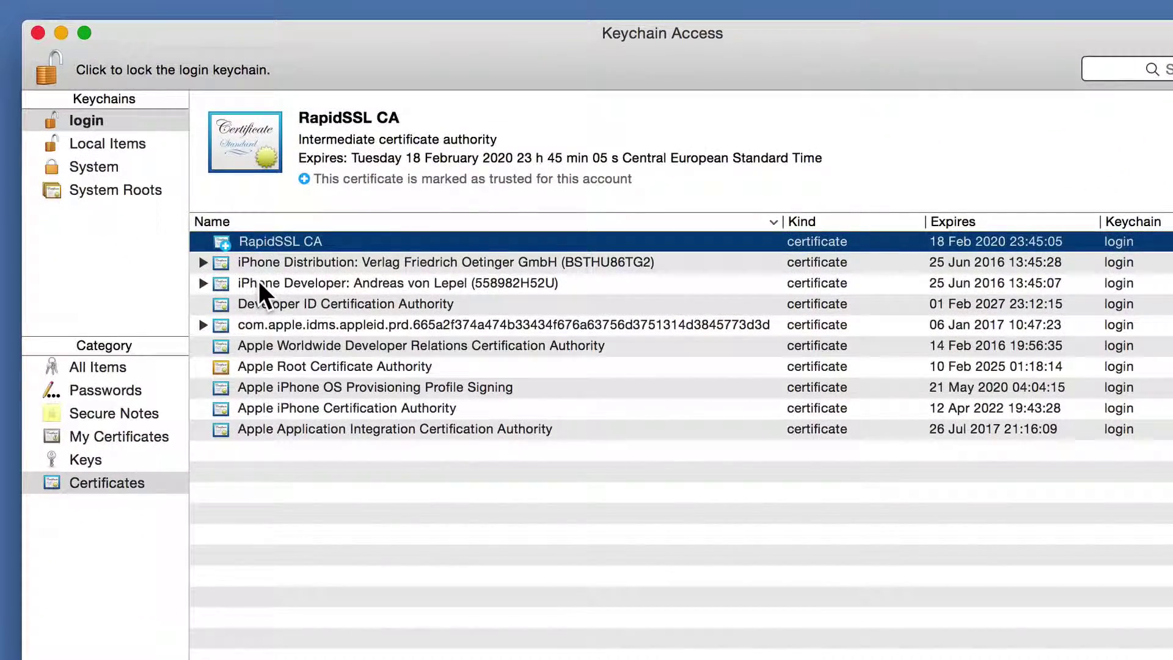
Select the iPhone Developer and iPhone Distribution certificates in the login keychain, and inspect the developer certificate's private key.
{"action": "left_click", "coordinate": [258, 281]}
{"action": "left_click", "coordinate": [284, 259], "text": "super"}
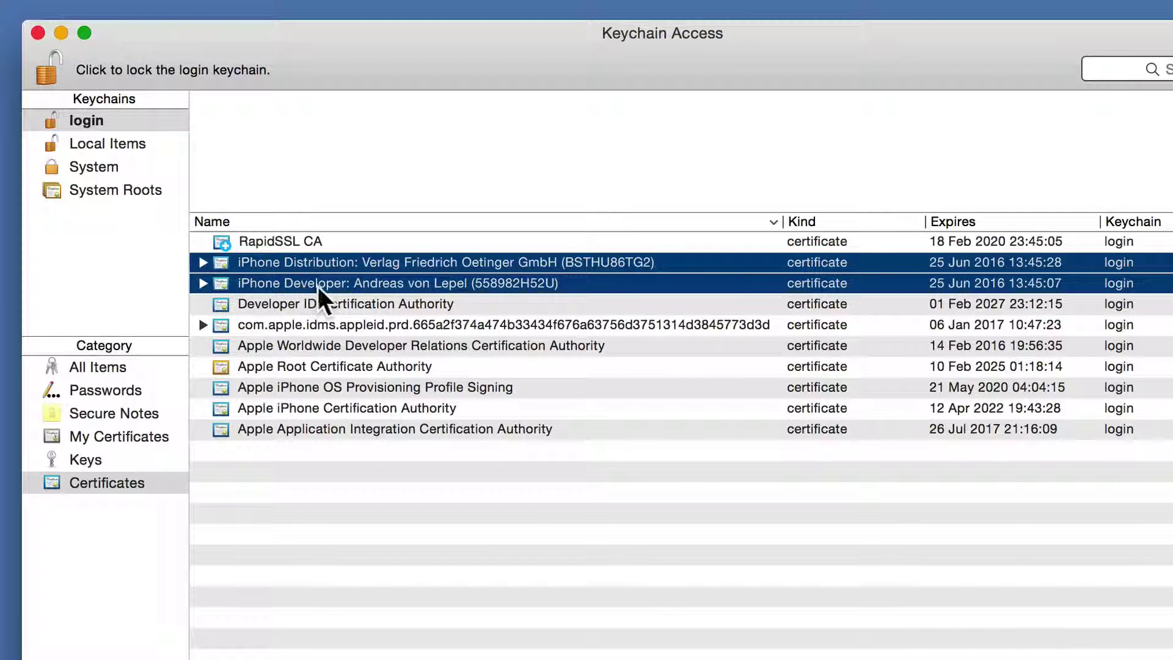
{"action": "left_click", "coordinate": [203, 284]}
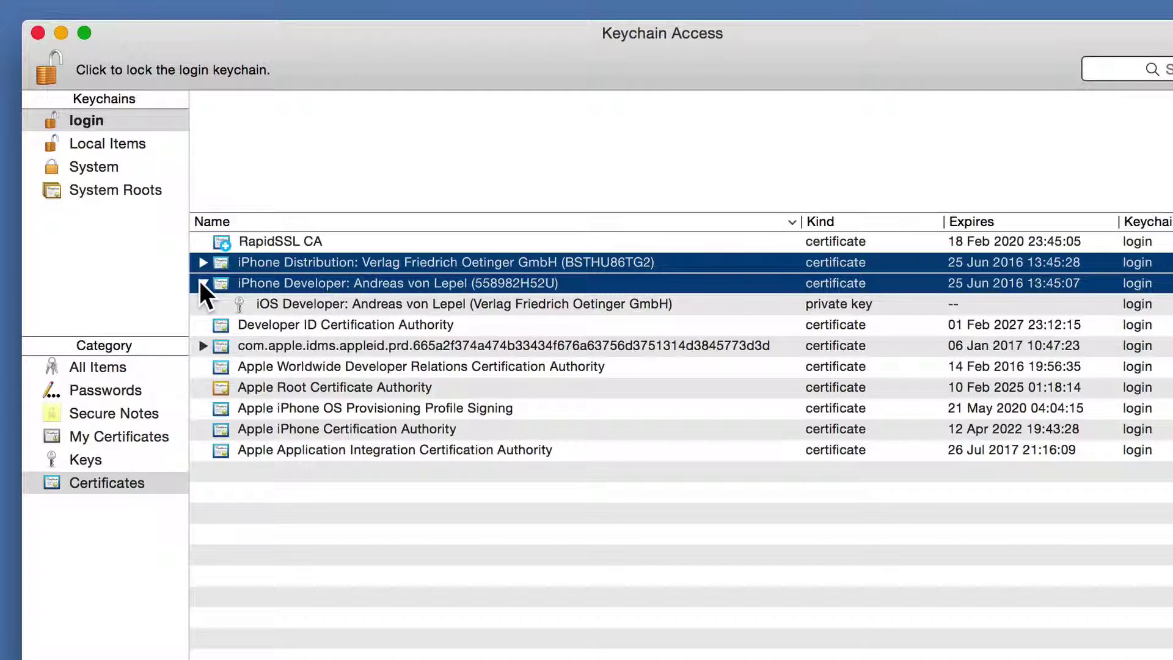
{"action": "left_click", "coordinate": [304, 305]}
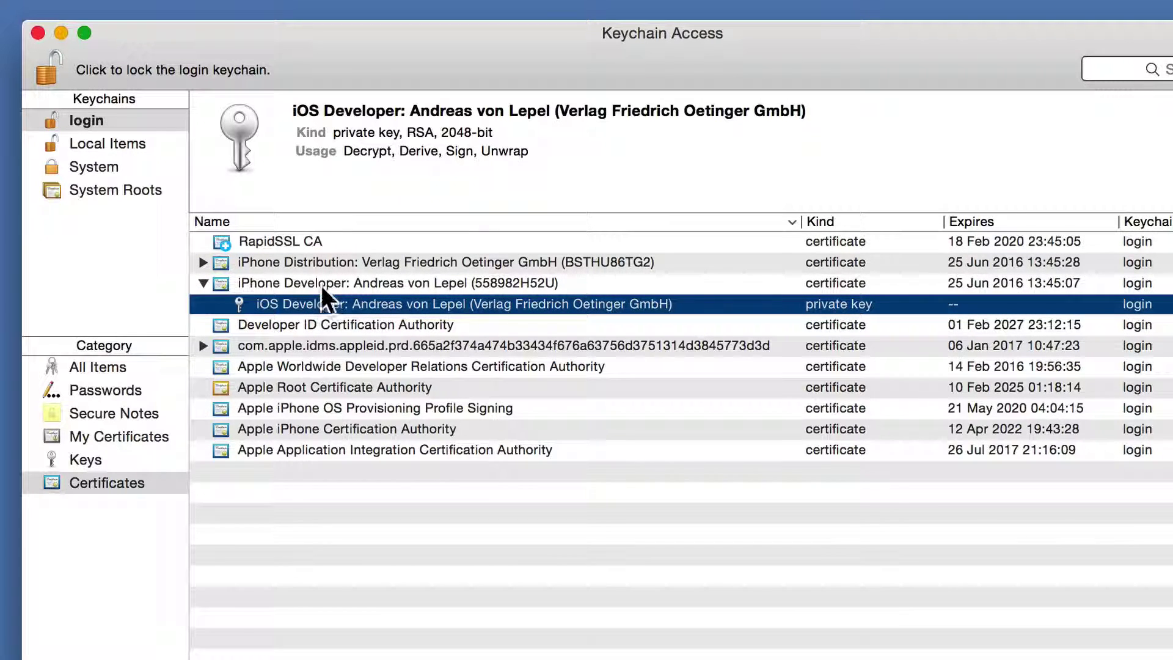
Inspect the iPhone Distribution certificate and the private key beneath it.
{"action": "left_click", "coordinate": [290, 264]}
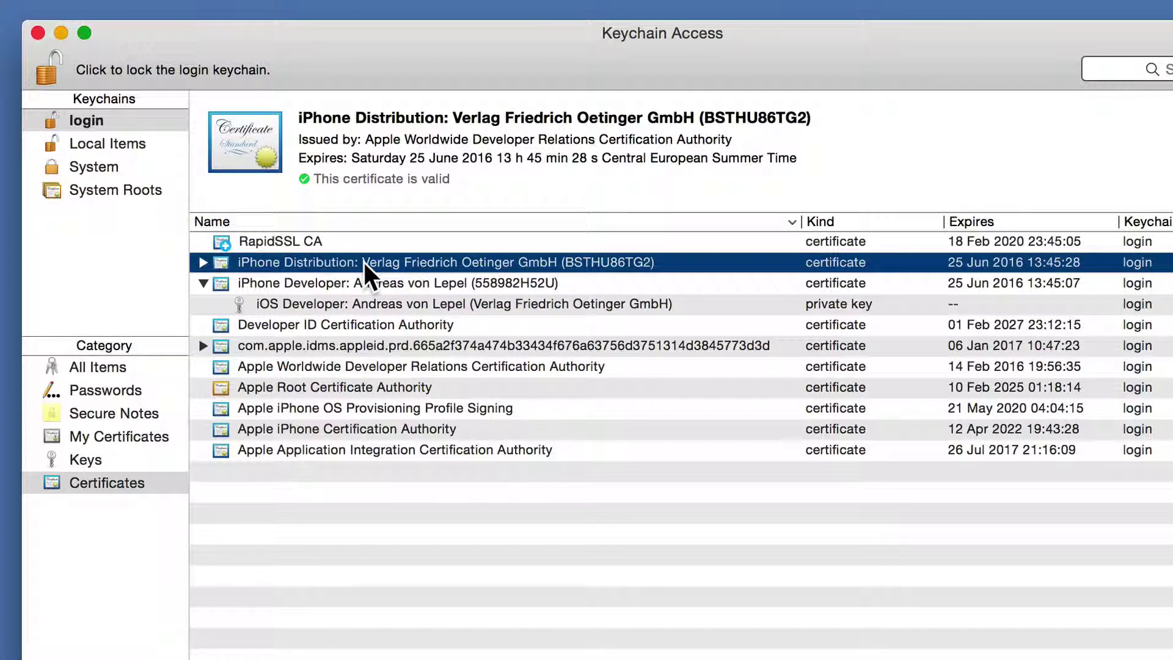
{"action": "left_click", "coordinate": [204, 263]}
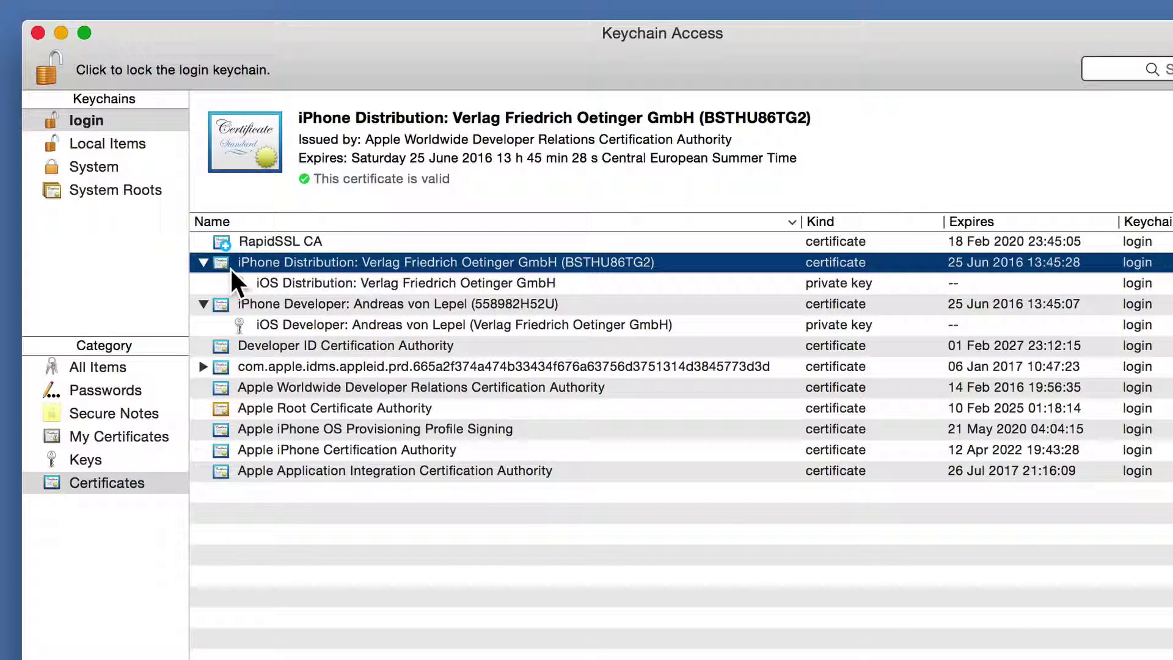
{"action": "left_click", "coordinate": [305, 283]}
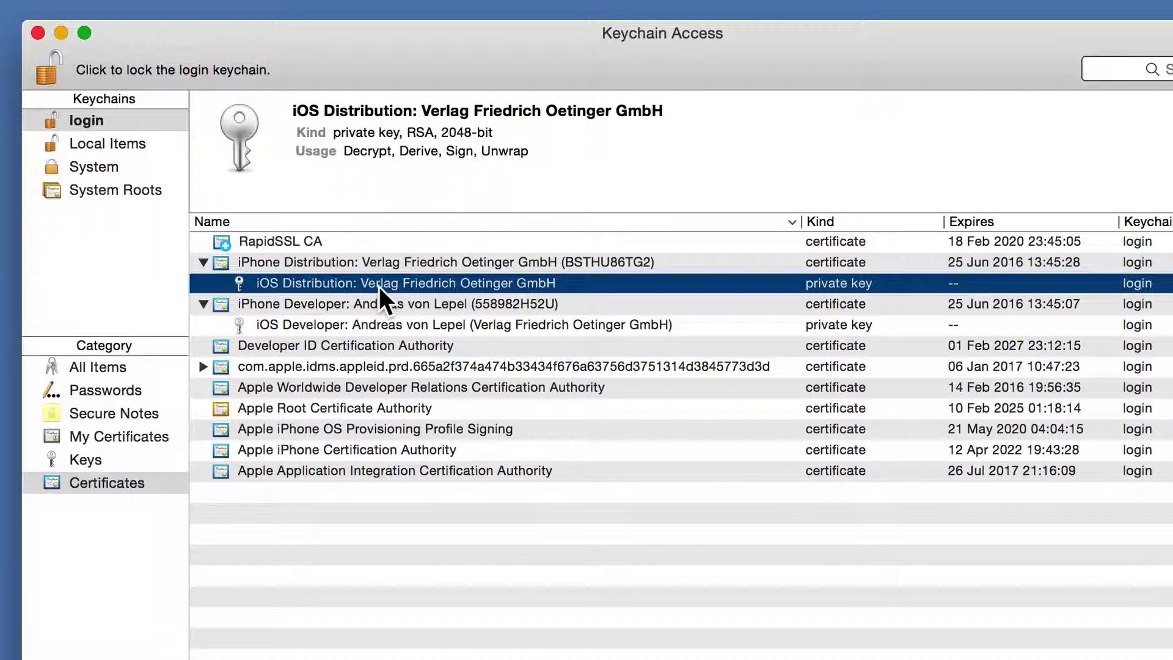
Collapse the iPhone Distribution and iPhone Developer certificates in the login keychain and select both of them.
{"action": "left_click", "coordinate": [203, 262]}
{"action": "left_click", "coordinate": [202, 282]}
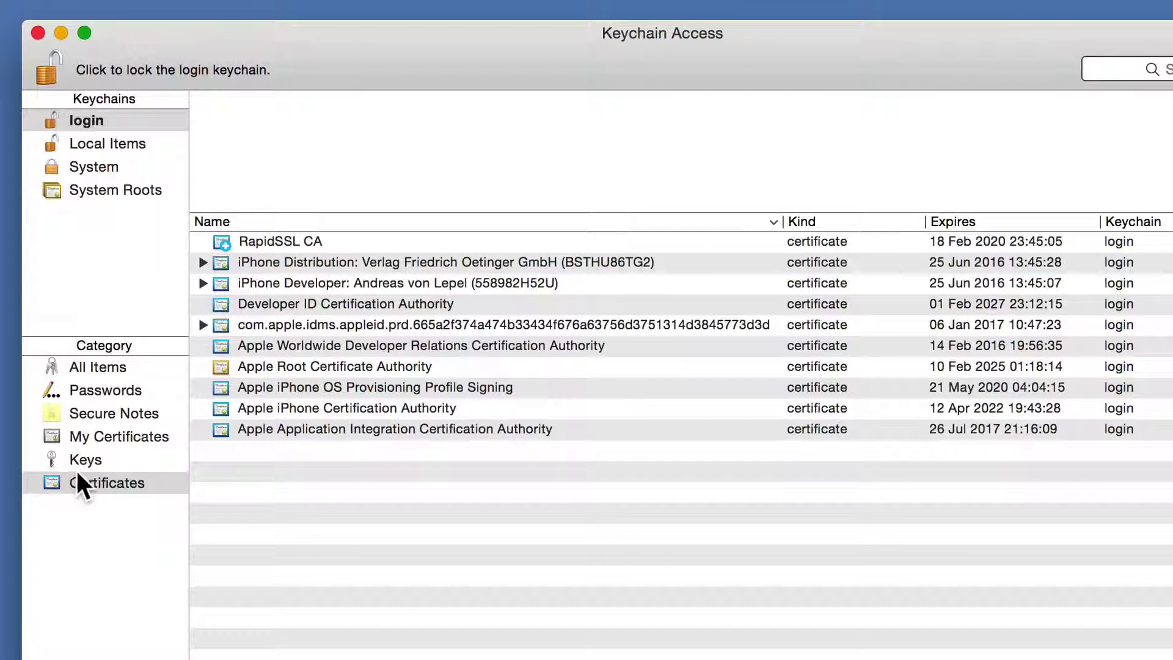
{"action": "left_click", "coordinate": [81, 484]}
{"action": "left_click_drag", "start_coordinate": [343, 264], "coordinate": [344, 284]}
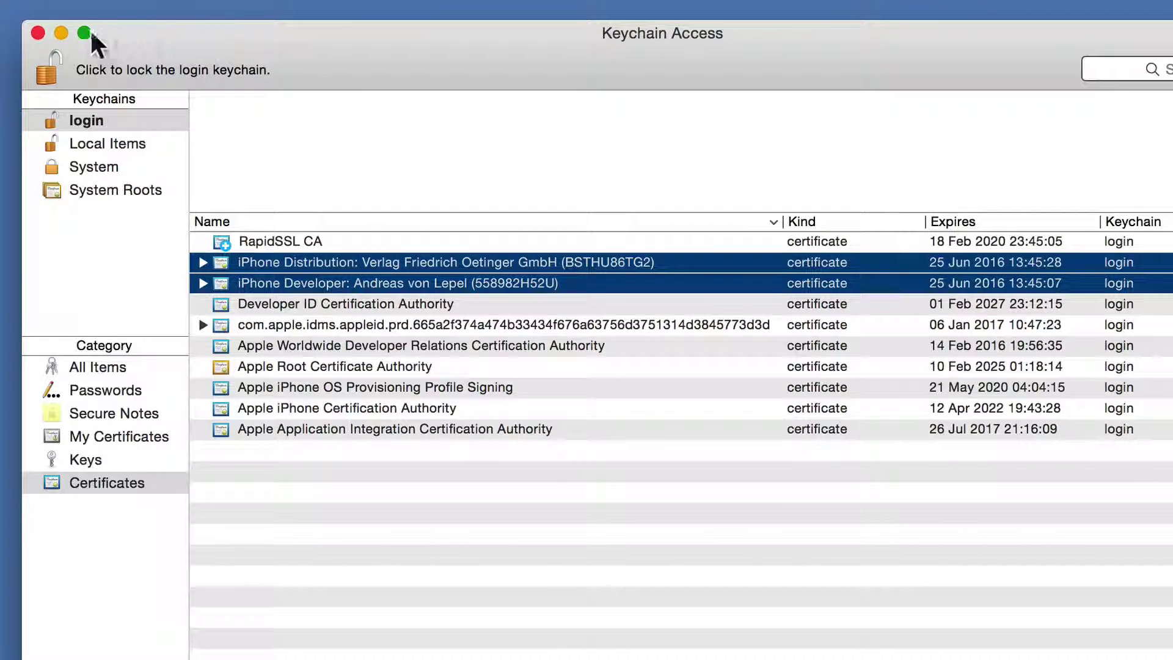
Close the Keychain Access window and view the iOS Development certificate's details in the developer portal.
{"action": "left_click", "coordinate": [38, 32]}
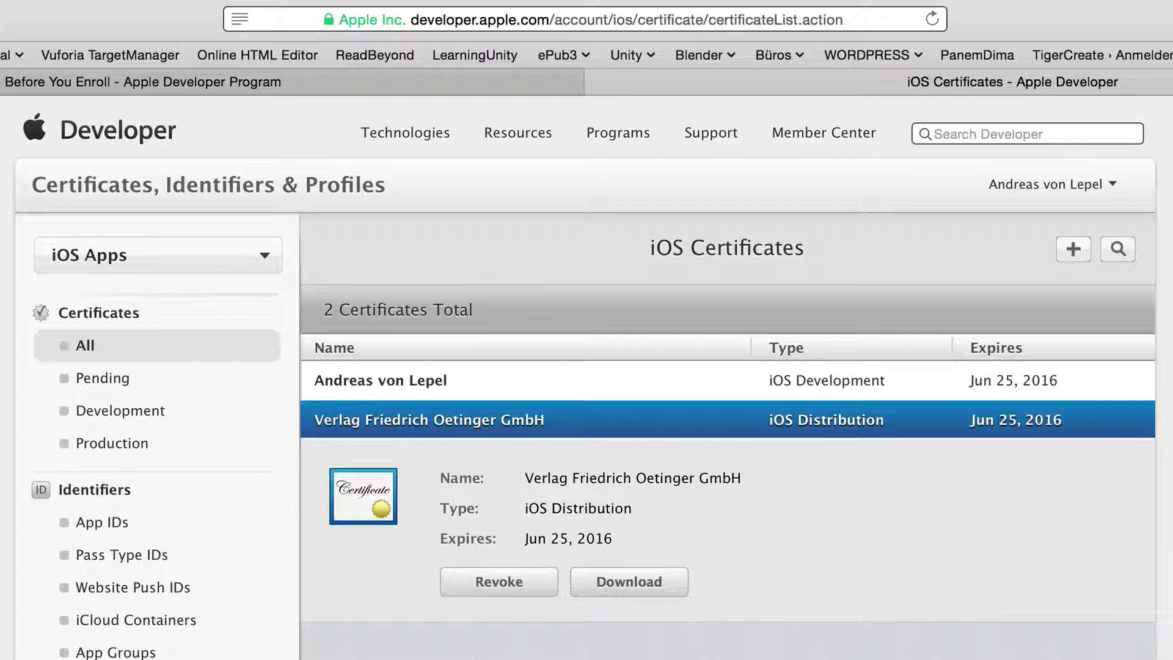
{"action": "left_click", "coordinate": [434, 390]}
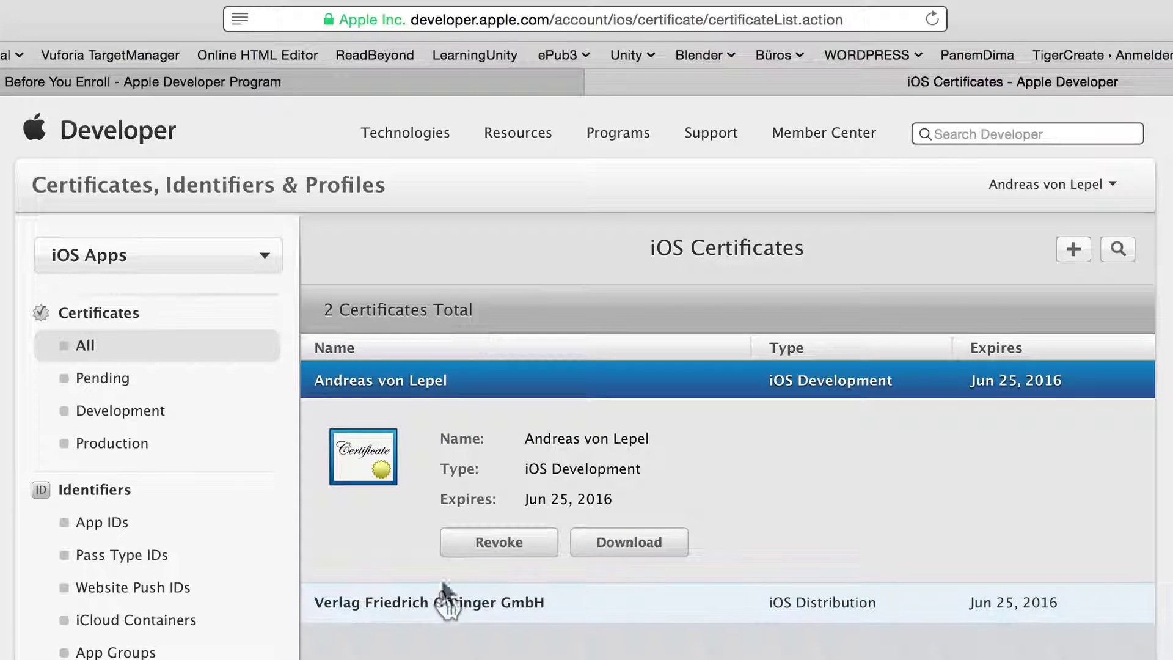
{"action": "left_click", "coordinate": [486, 393]}
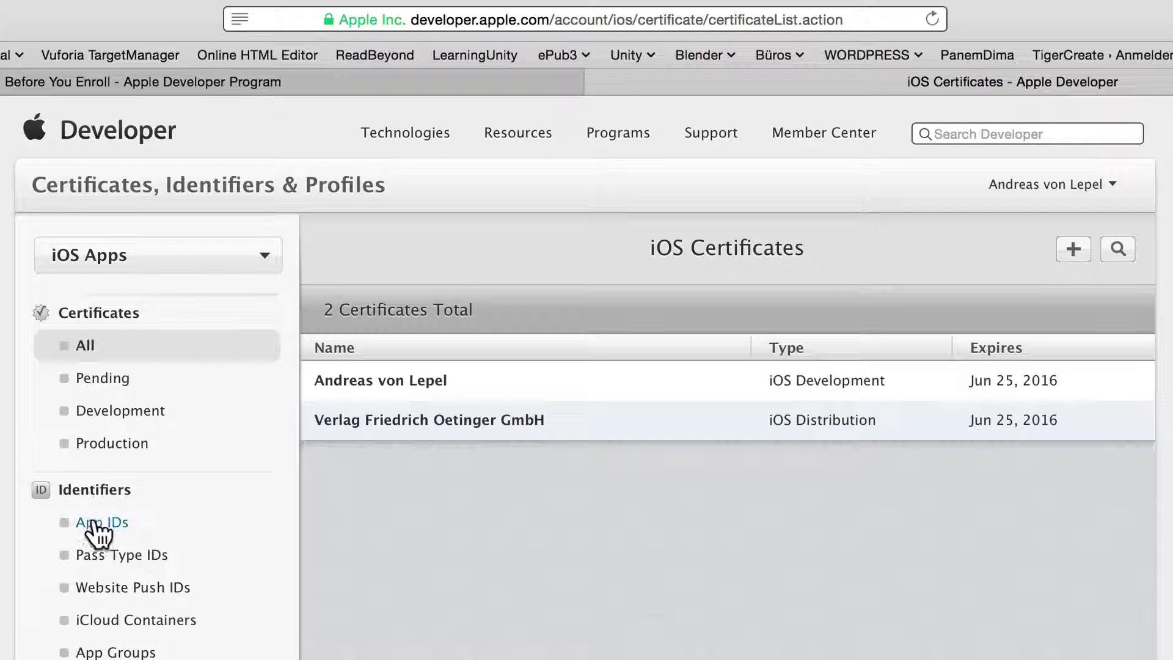
Start registering a new iOS App ID and enter ABC as its description name.
{"action": "left_click", "coordinate": [95, 521]}
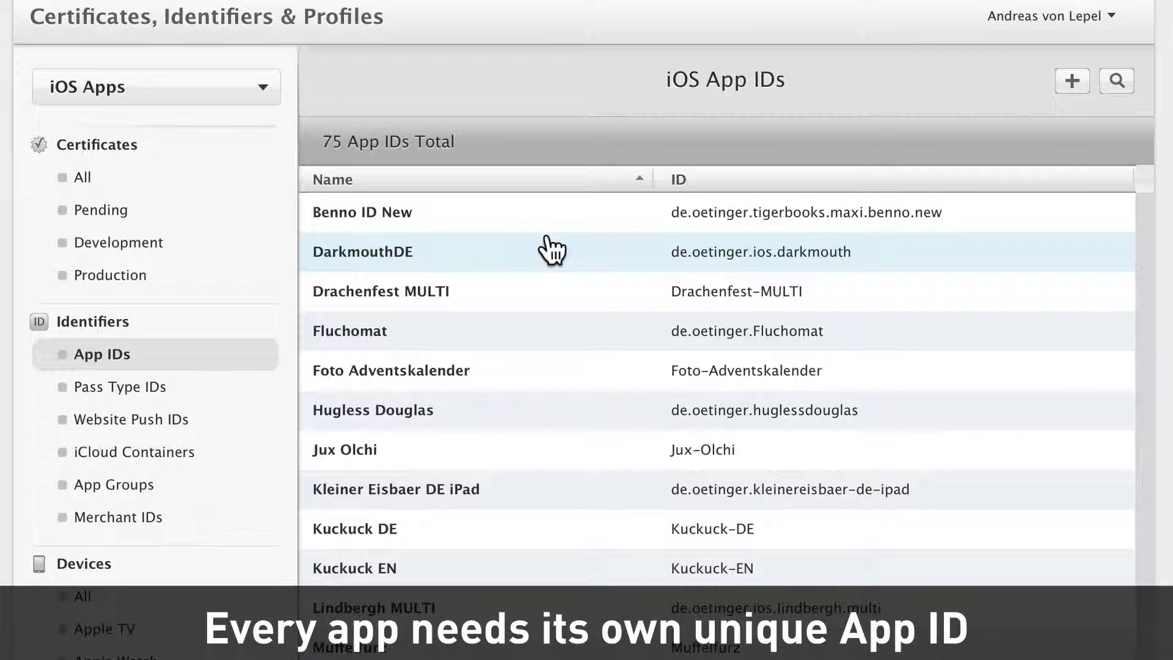
{"action": "left_click", "coordinate": [1070, 84]}
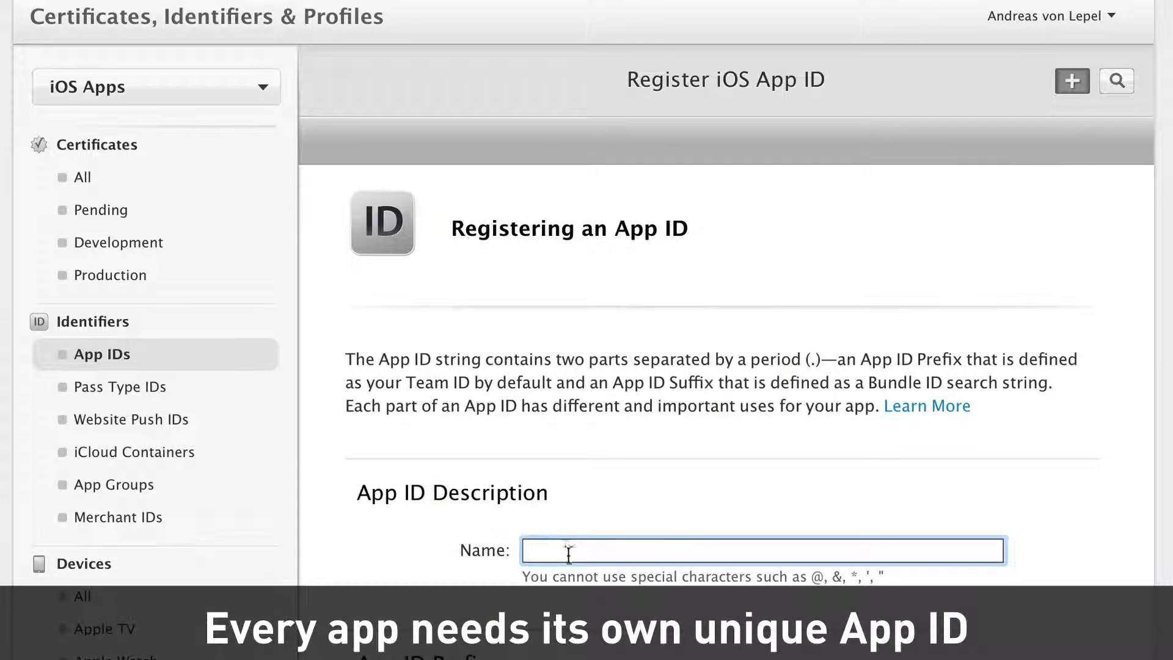
{"action": "type", "text": "ABC"}
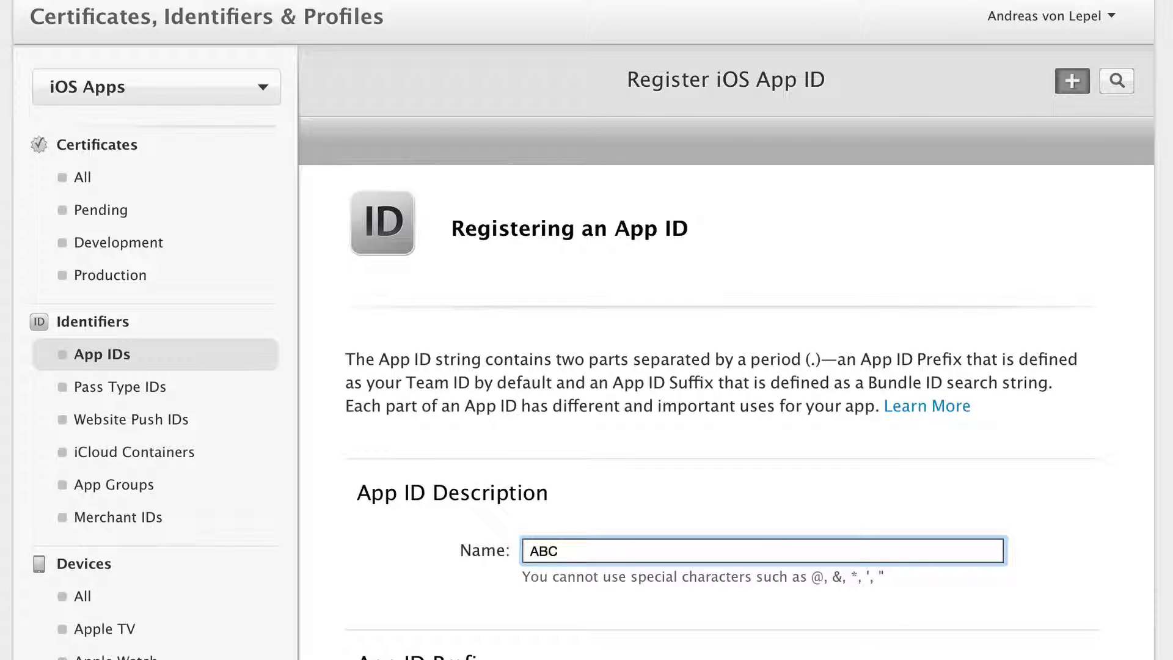
{"action": "scroll", "coordinate": [741, 476], "scroll_direction": "down", "scroll_amount": 3}
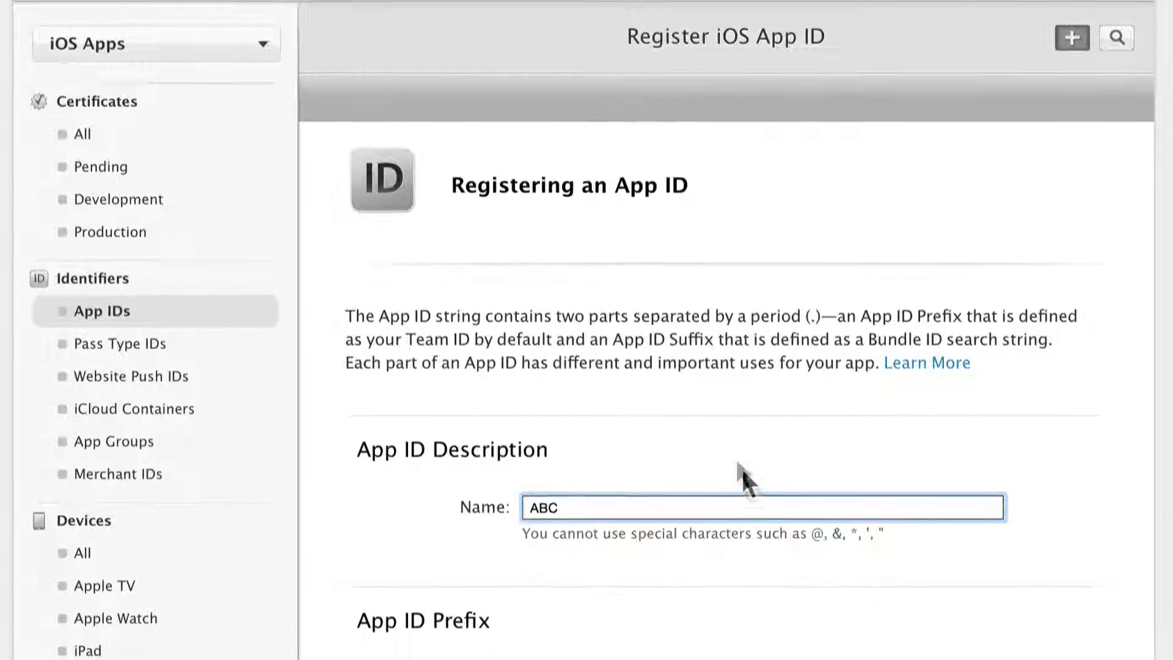
{"action": "scroll", "coordinate": [544, 475], "scroll_direction": "down", "scroll_amount": 3}
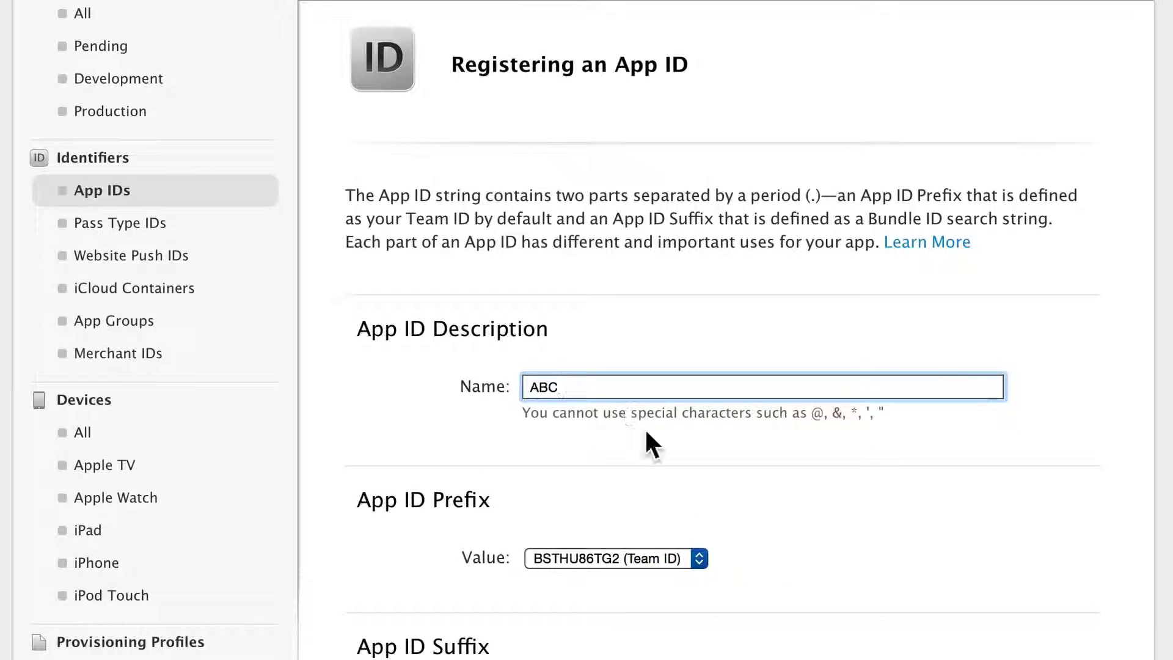
{"action": "left_click", "coordinate": [644, 427]}
Choose the Team ID option as the App ID prefix value.
{"action": "scroll", "coordinate": [717, 522], "scroll_direction": "down", "scroll_amount": 8}
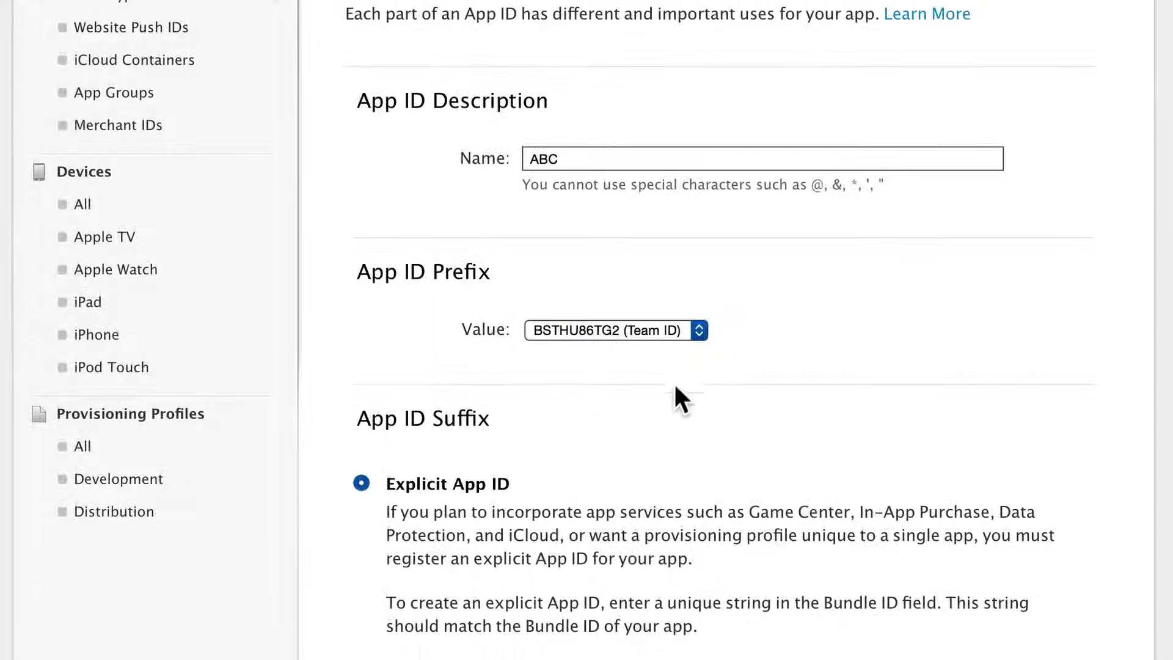
{"action": "left_click", "coordinate": [655, 327]}
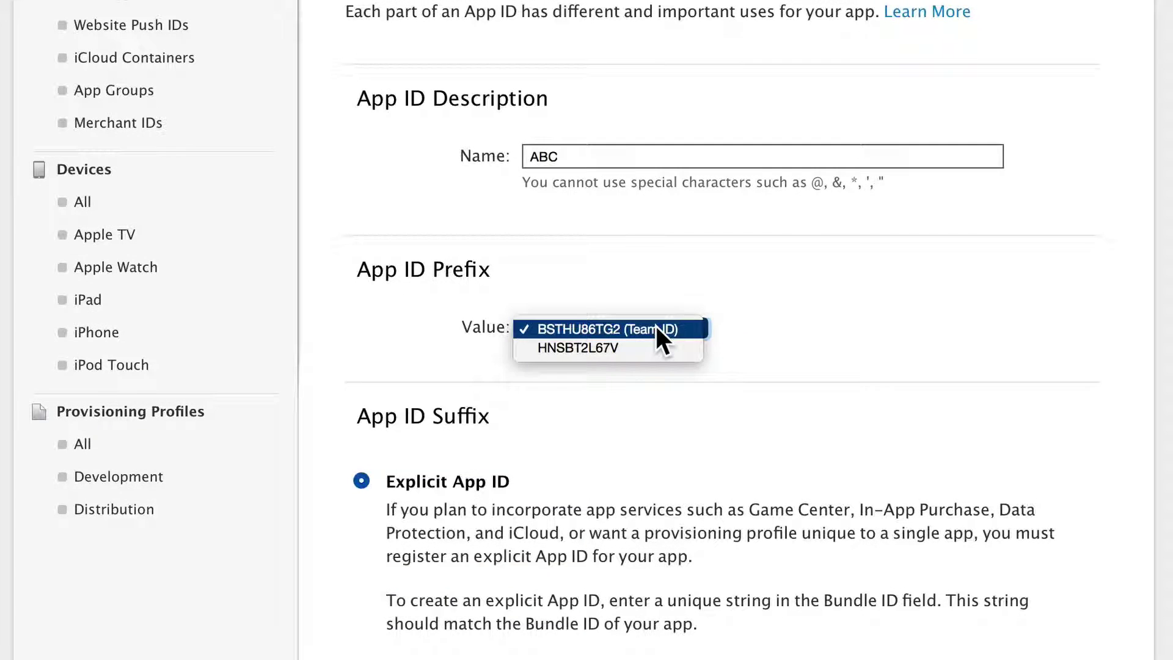
{"action": "left_click", "coordinate": [656, 328]}
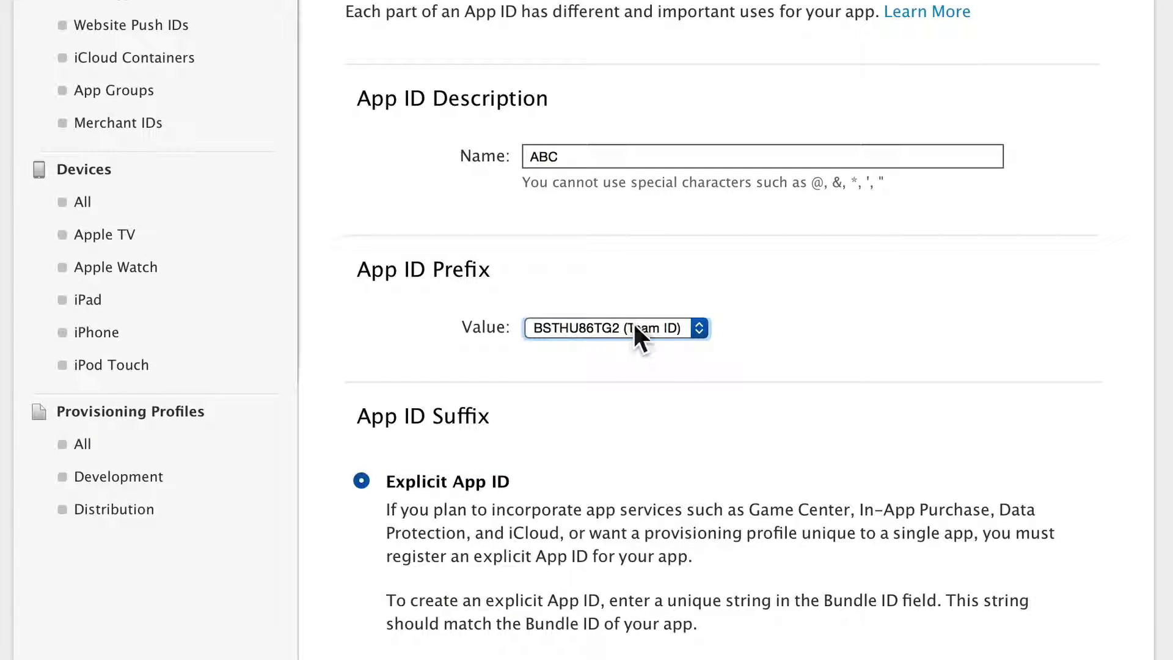
Set the explicit App ID's Bundle ID to com.yourcompany.my-abc-app.
{"action": "scroll", "coordinate": [694, 507], "scroll_direction": "down", "scroll_amount": 12}
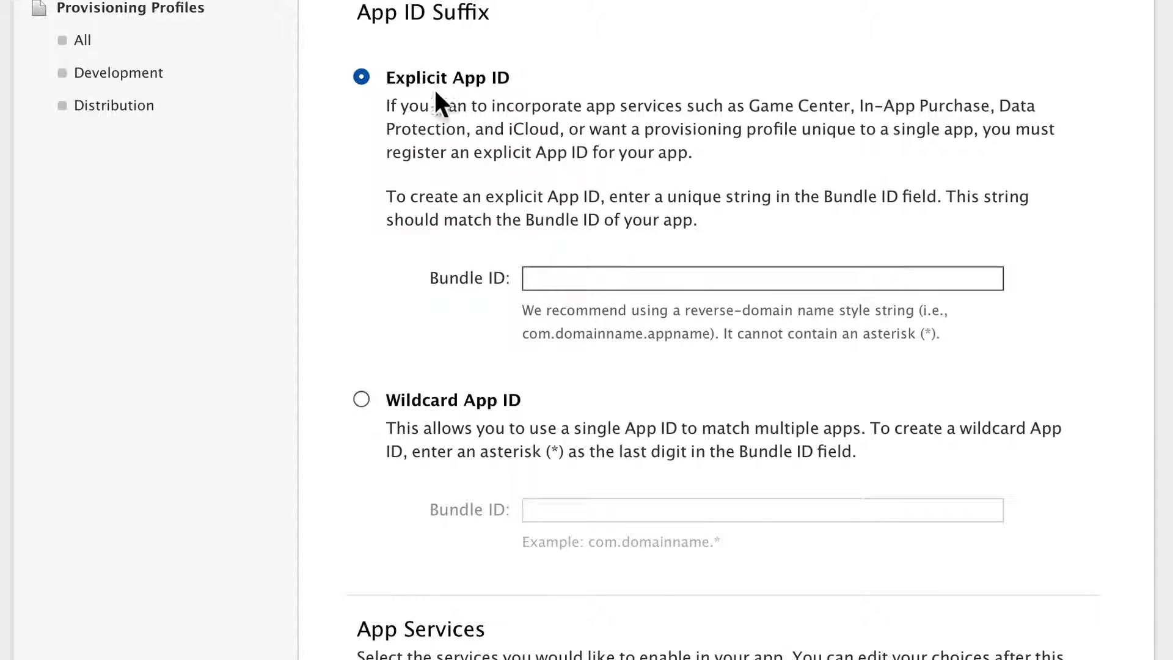
{"action": "left_click", "coordinate": [605, 285]}
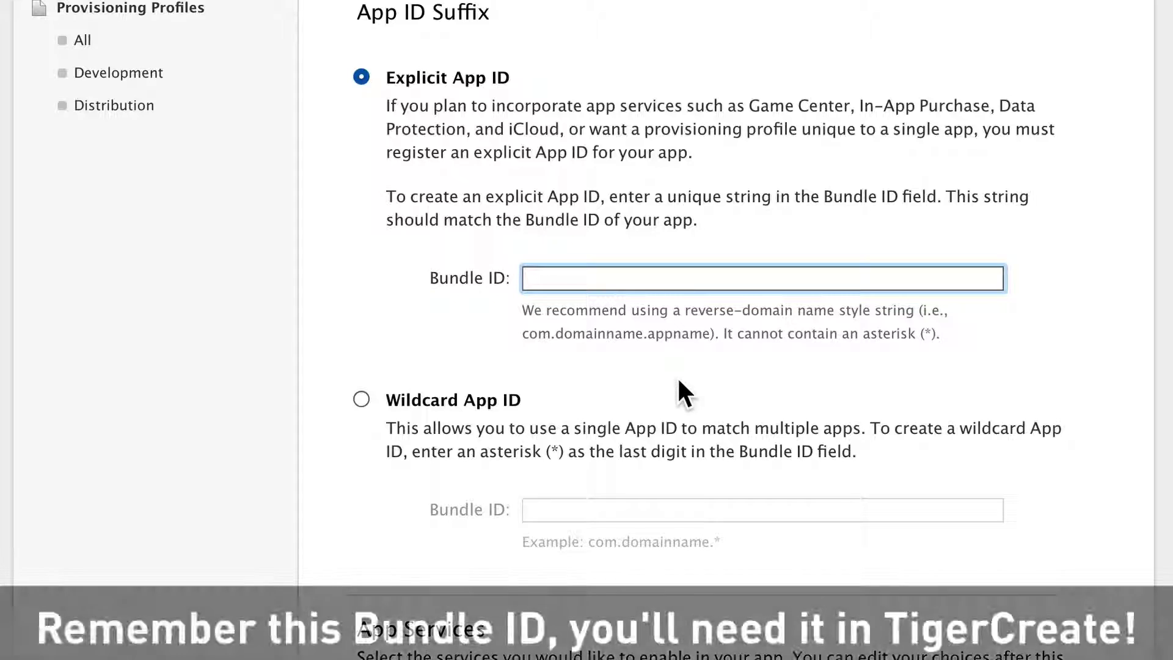
{"action": "type", "text": "com"}
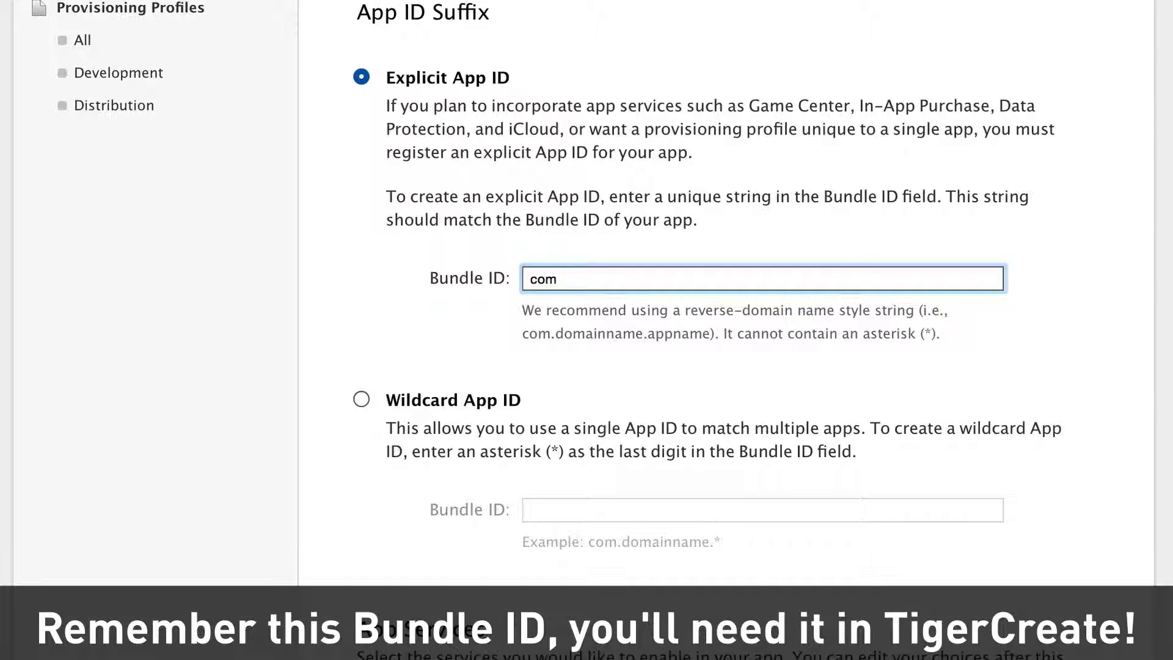
{"action": "type", "text": ".yourcompany."}
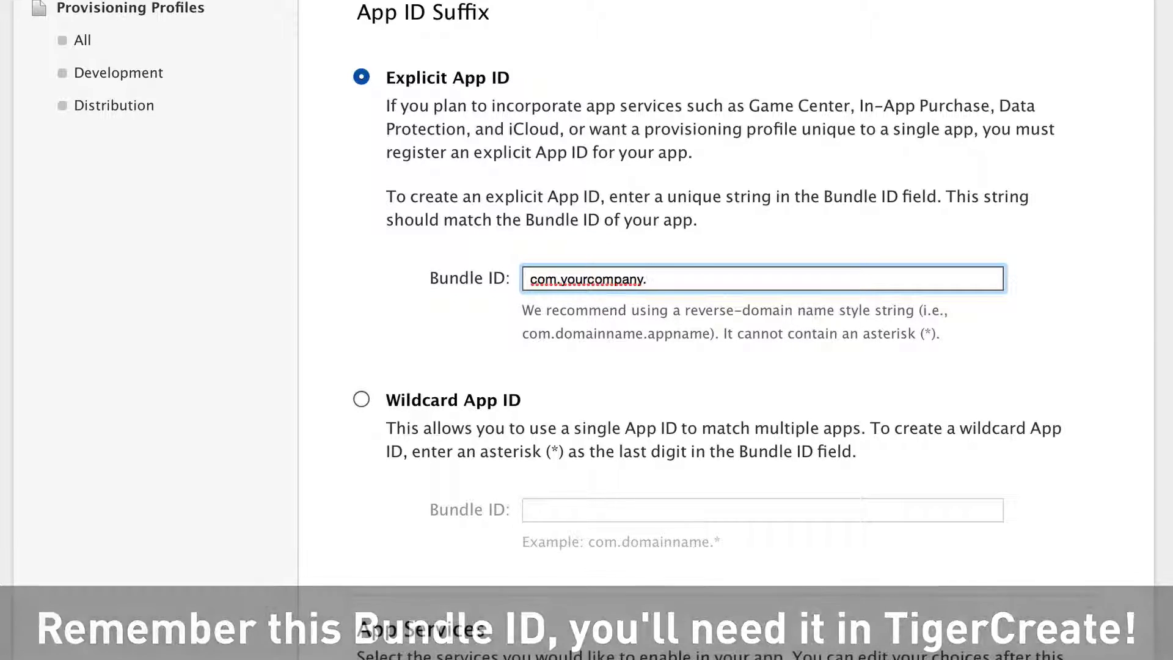
{"action": "type", "text": "my-ab"}
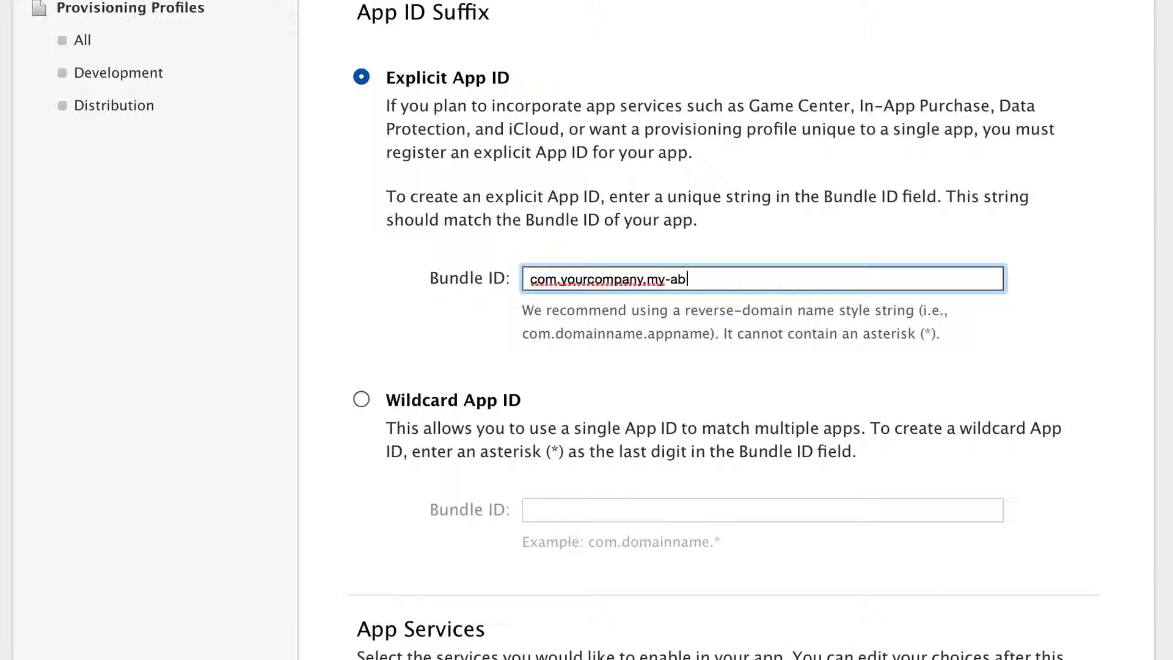
{"action": "type", "text": "c-app"}
{"action": "left_click", "coordinate": [641, 370]}
Keep the default App Services selection for the App ID and continue to its confirmation page.
{"action": "scroll", "coordinate": [600, 431], "scroll_direction": "down", "scroll_amount": 7}
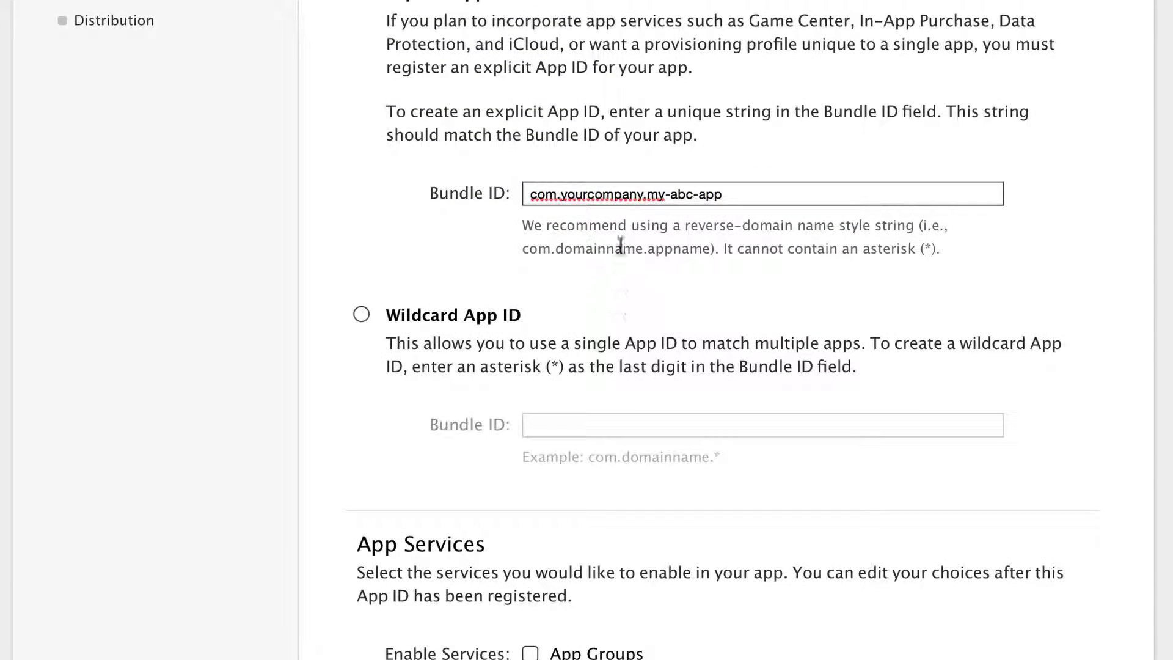
{"action": "scroll", "coordinate": [629, 332], "scroll_direction": "down", "scroll_amount": 2}
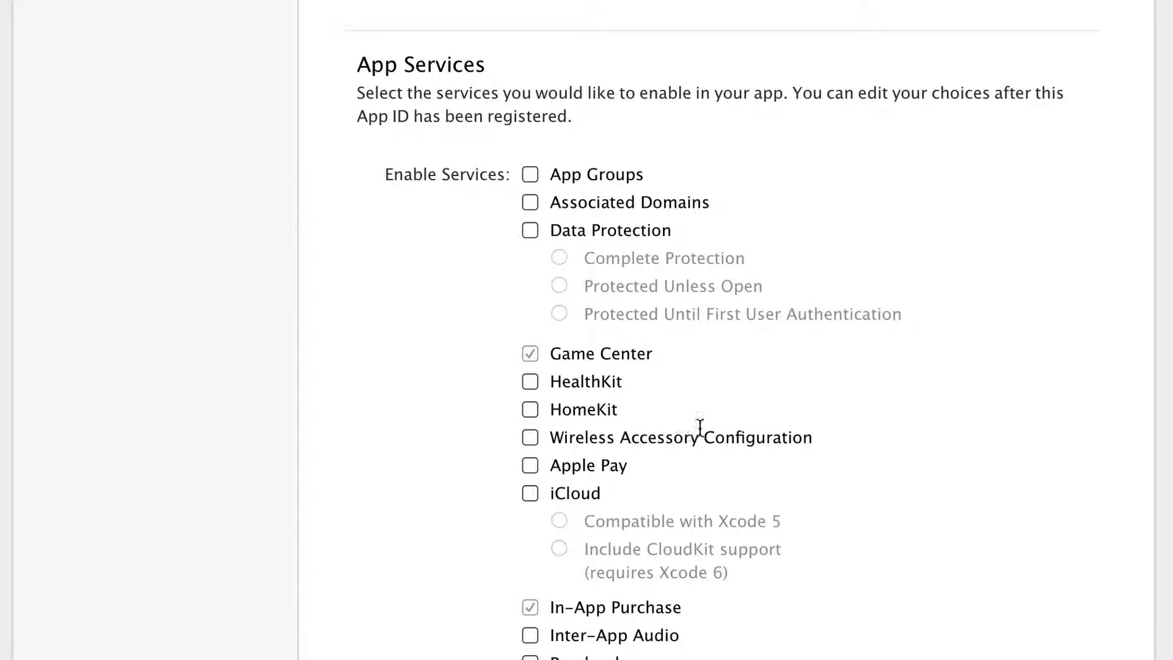
{"action": "scroll", "coordinate": [726, 607], "scroll_direction": "down", "scroll_amount": 3}
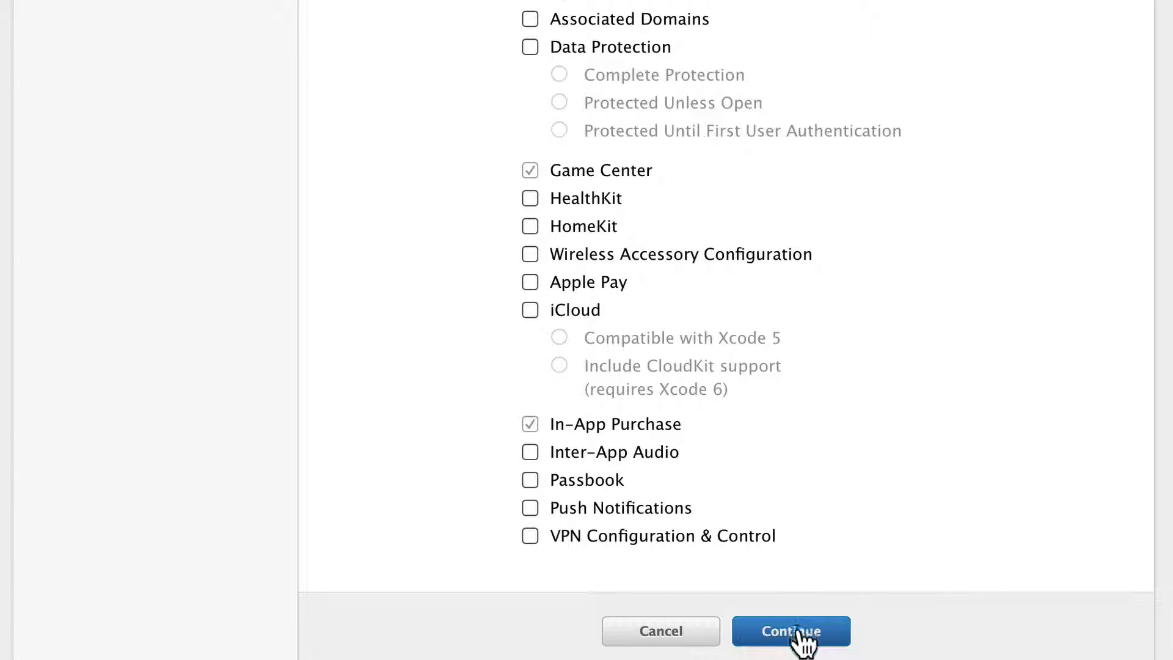
{"action": "left_click", "coordinate": [800, 632]}
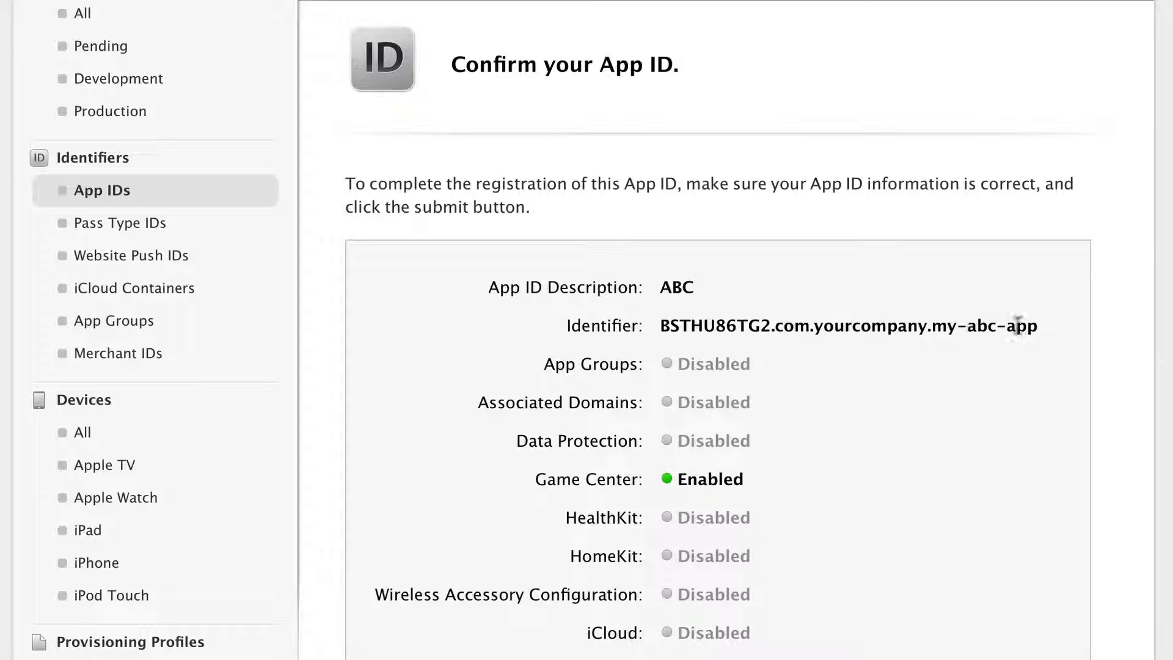
Check the bundle ID part of the identifier, then submit the App ID registration and finish it.
{"action": "left_click_drag", "start_coordinate": [1037, 325], "coordinate": [775, 330]}
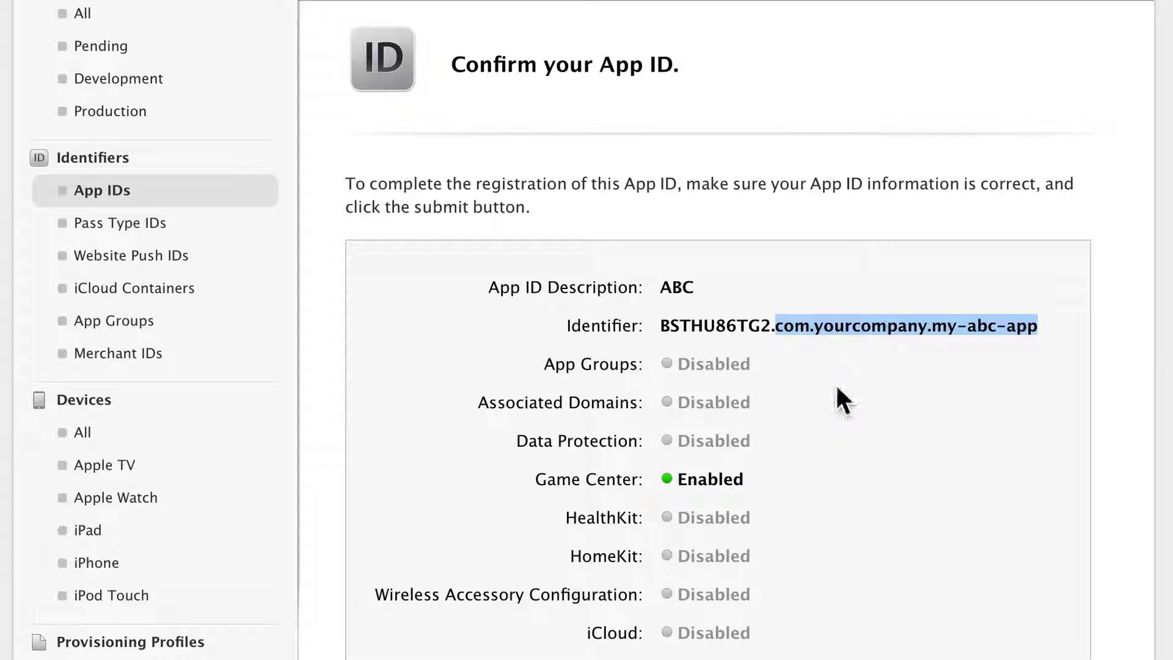
{"action": "scroll", "coordinate": [835, 383], "scroll_direction": "down", "scroll_amount": 10}
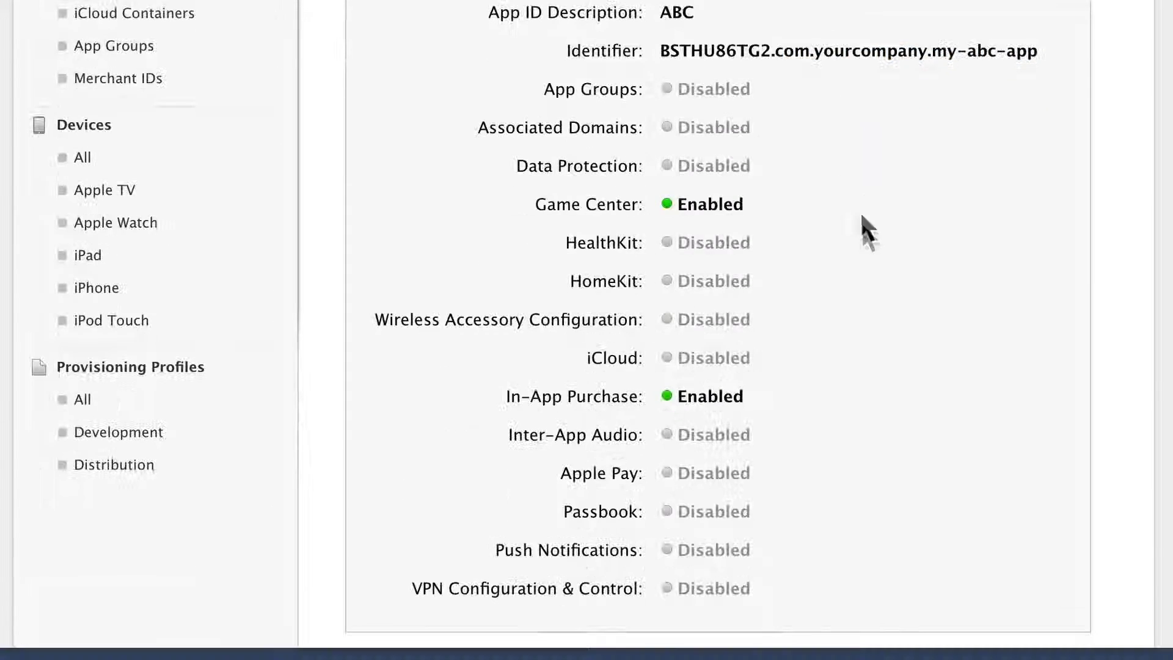
{"action": "left_click", "coordinate": [844, 539]}
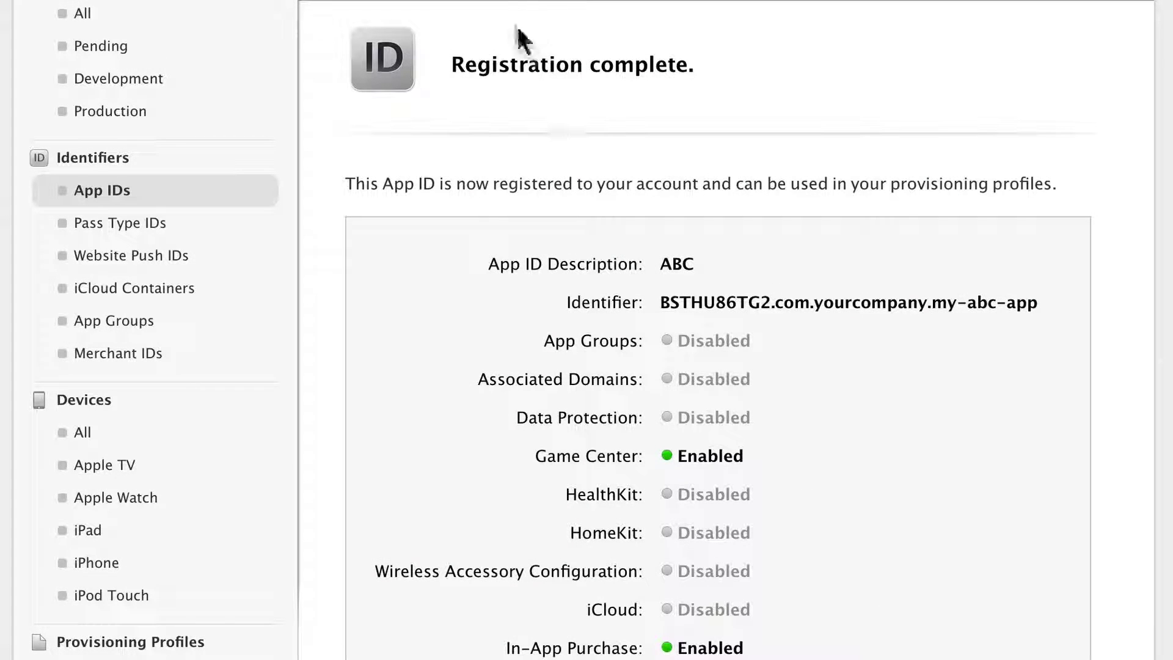
{"action": "scroll", "coordinate": [529, 327], "scroll_direction": "down", "scroll_amount": 10}
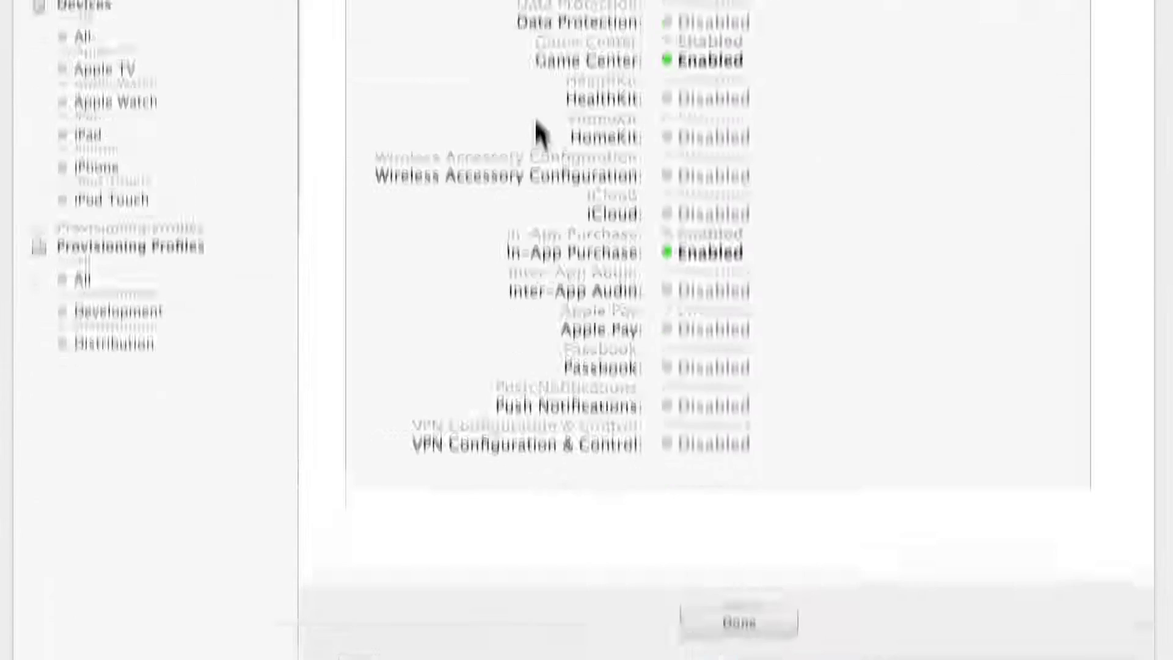
{"action": "left_click", "coordinate": [716, 539]}
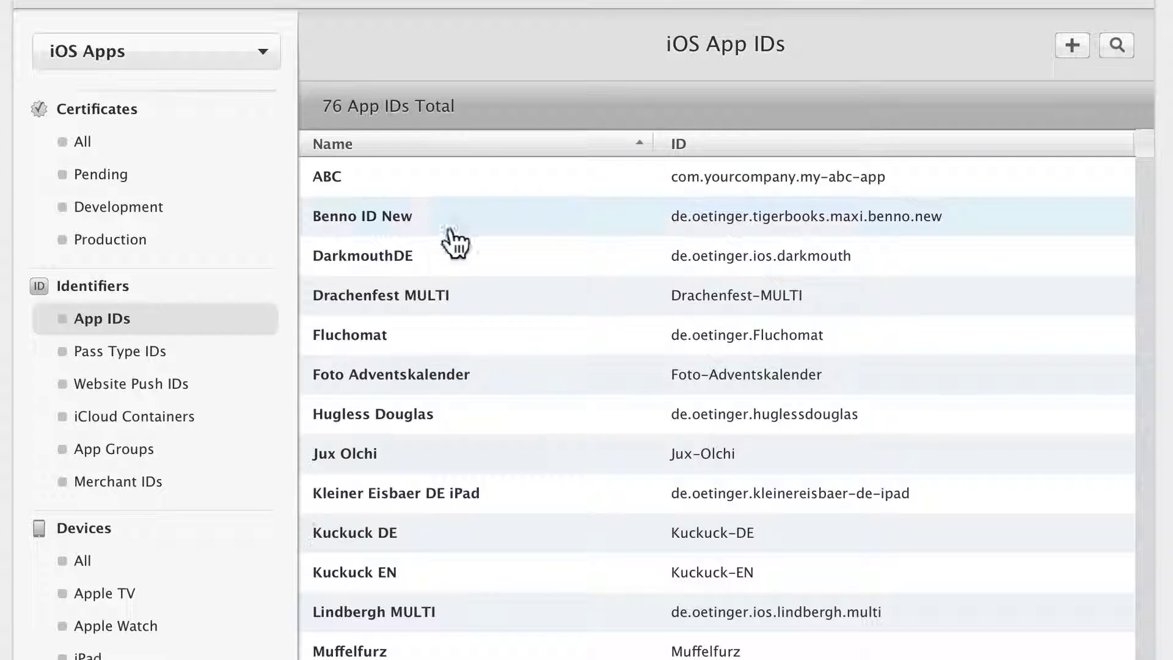
View the details of the new ABC App ID in the list and collapse them again.
{"action": "left_click", "coordinate": [448, 180]}
{"action": "scroll", "coordinate": [445, 178], "scroll_direction": "down", "scroll_amount": 1}
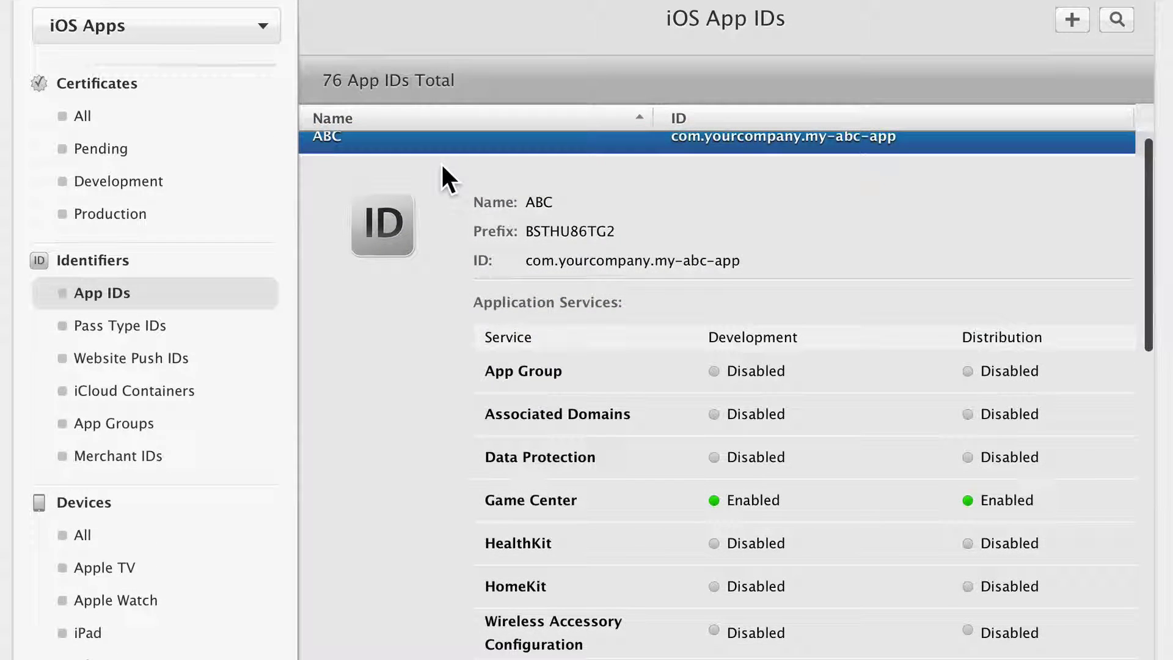
{"action": "scroll", "coordinate": [474, 184], "scroll_direction": "up", "scroll_amount": 1}
{"action": "left_click", "coordinate": [471, 160]}
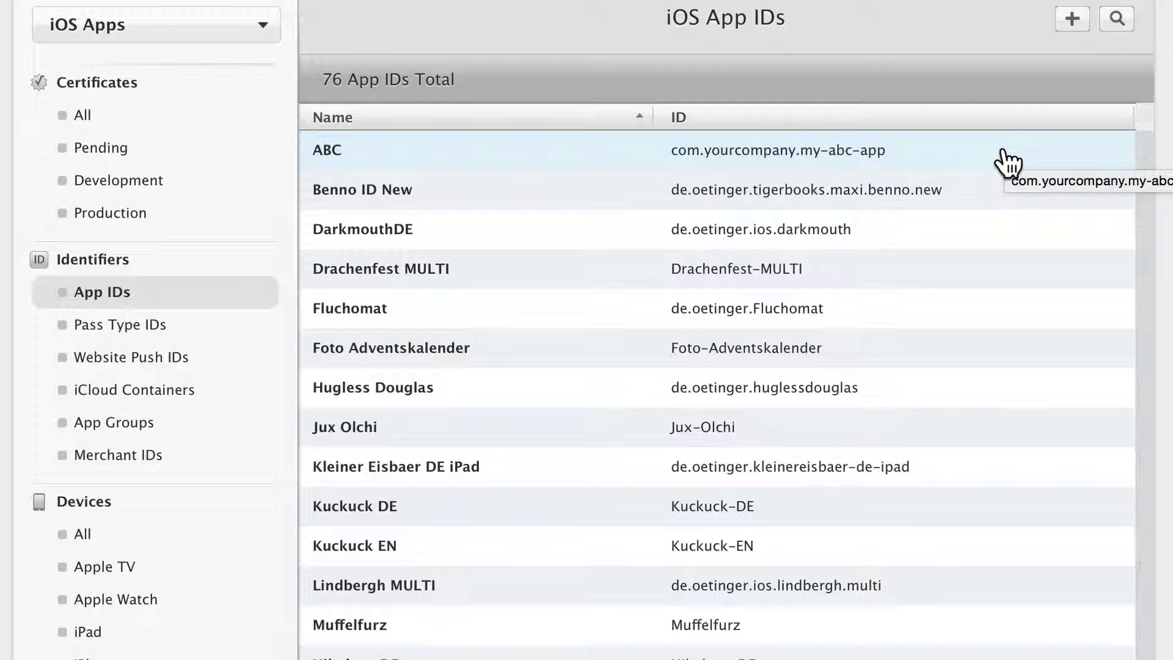
Start registering a new device from the list of all iOS devices, naming it iPad Air.
{"action": "left_click", "coordinate": [84, 535]}
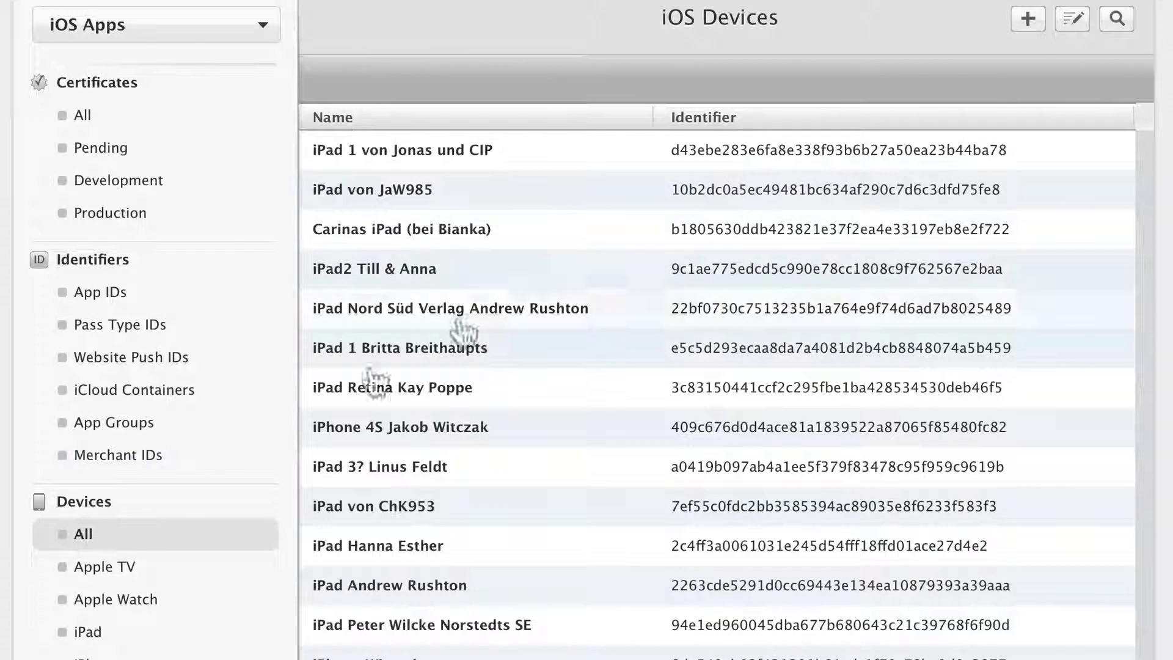
{"action": "left_click", "coordinate": [1028, 20]}
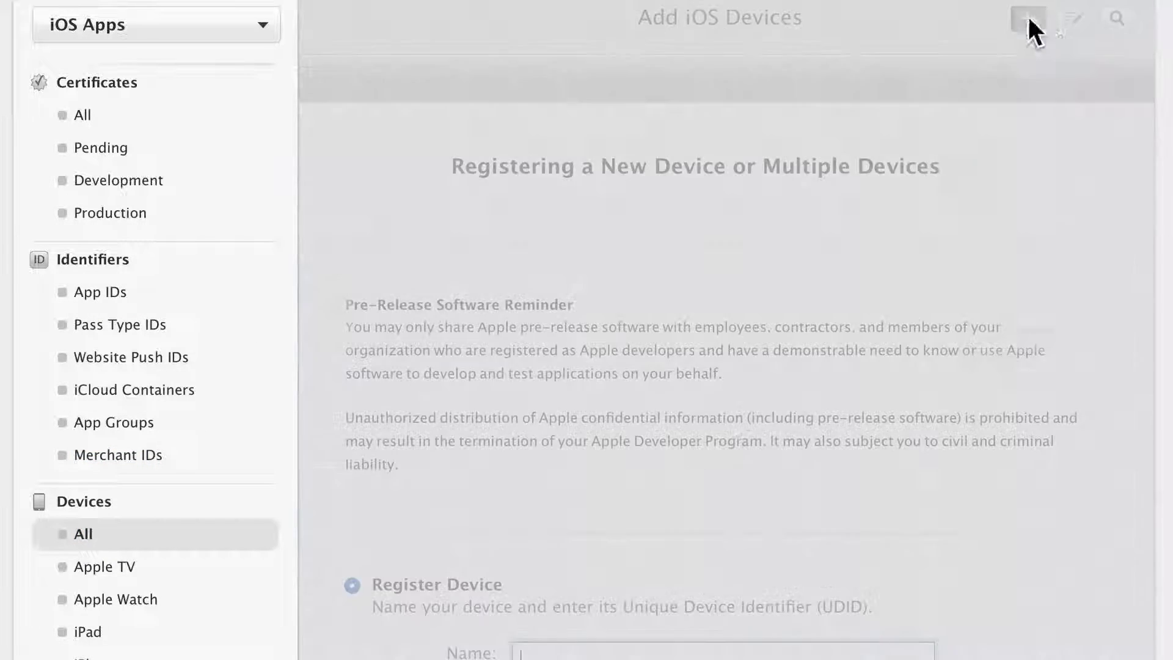
{"action": "scroll", "coordinate": [794, 452], "scroll_direction": "down", "scroll_amount": 3}
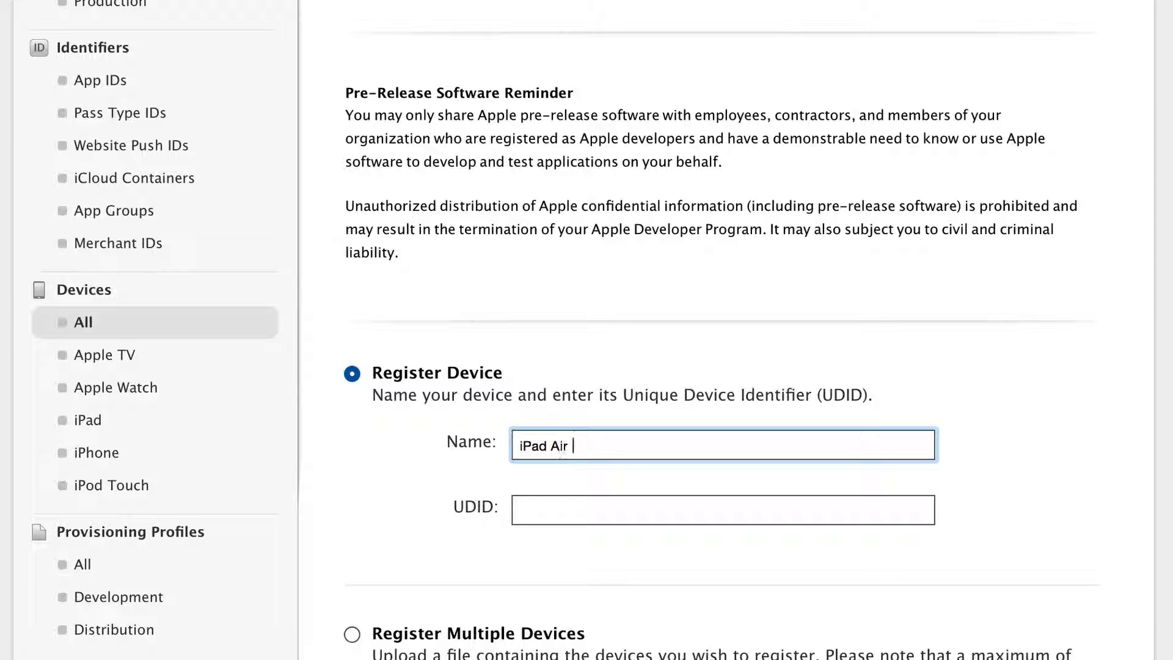
{"action": "left_click", "coordinate": [605, 509]}
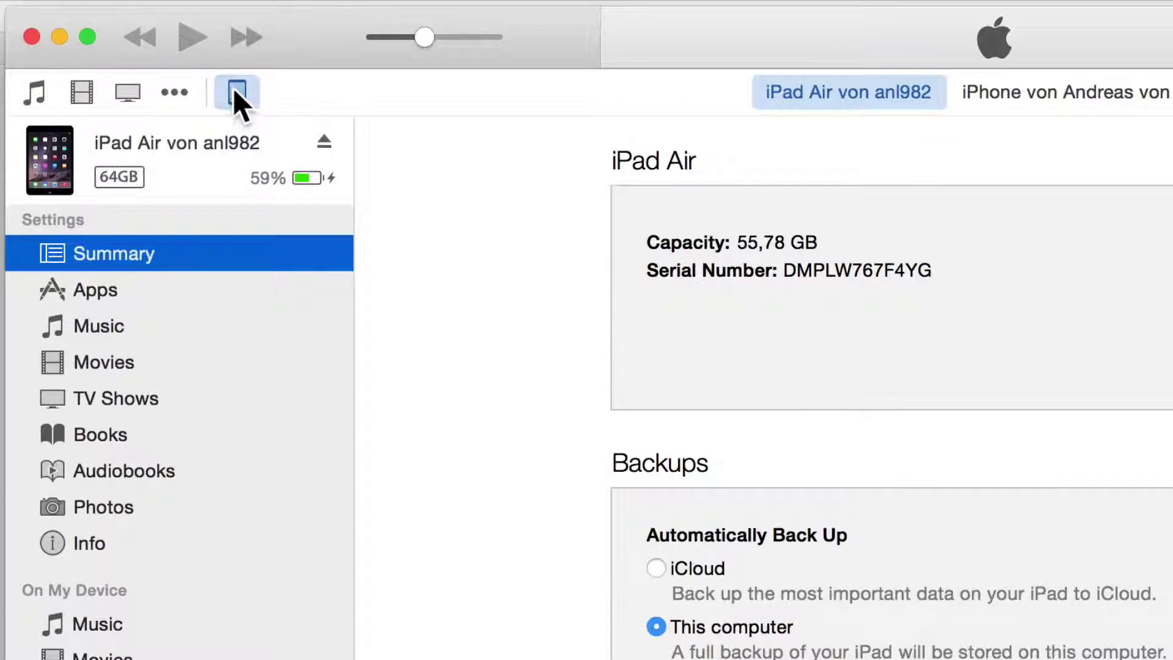
In iTunes, show the UDID of the connected iPad Air in its device summary and copy it.
{"action": "left_click", "coordinate": [218, 86]}
{"action": "left_click", "coordinate": [736, 270]}
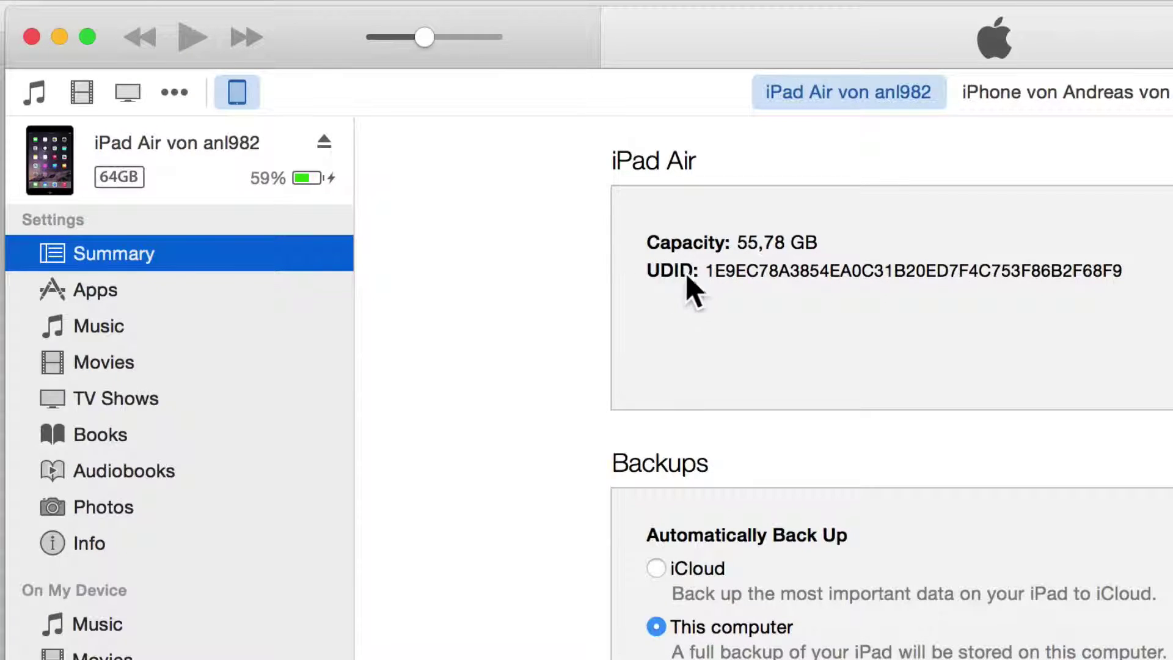
{"action": "right_click", "coordinate": [933, 268]}
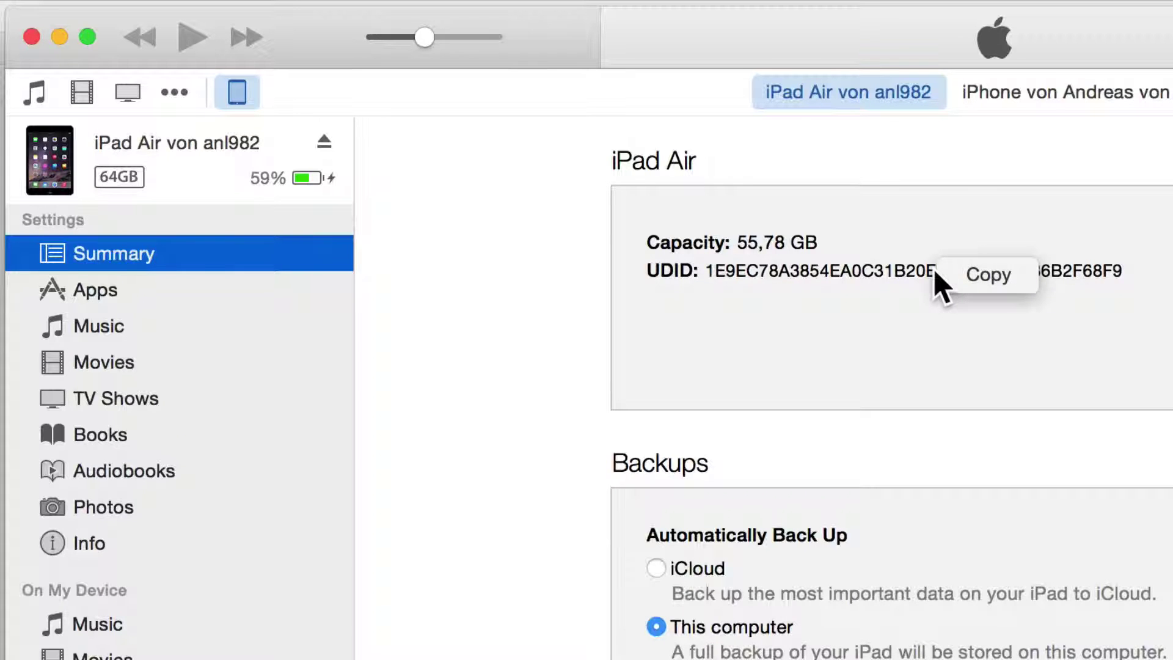
{"action": "left_click", "coordinate": [985, 269]}
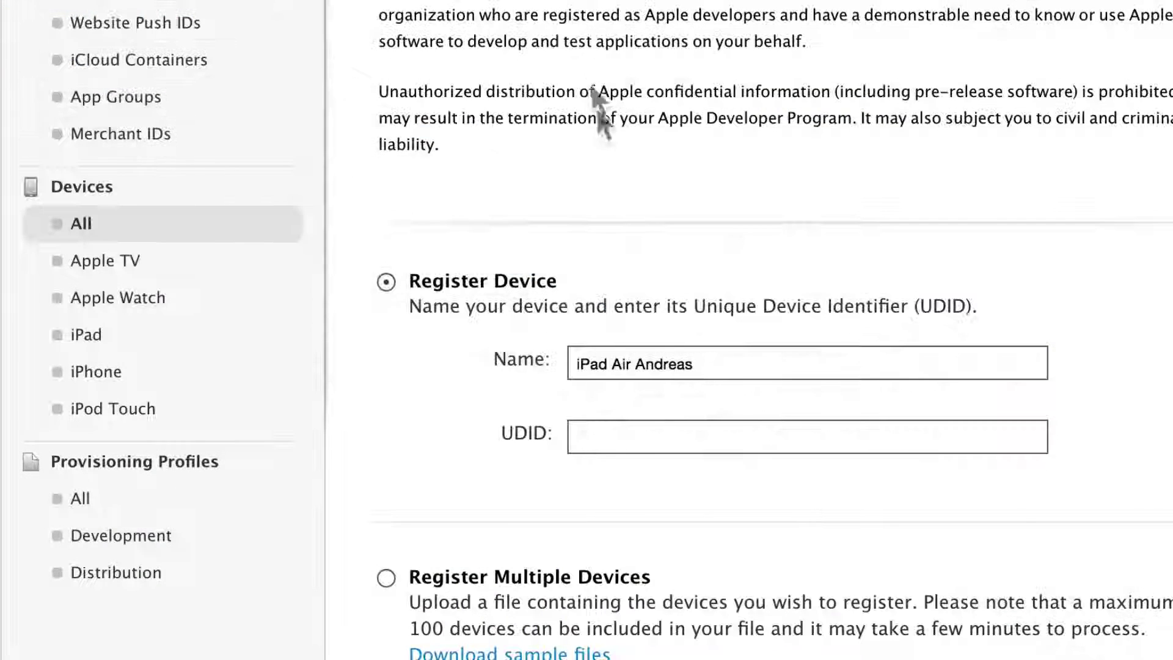
Switch back to the developer portal, paste the copied UDID into the device registration and continue to its review page, then cancel the registration.
{"action": "left_click", "coordinate": [603, 425]}
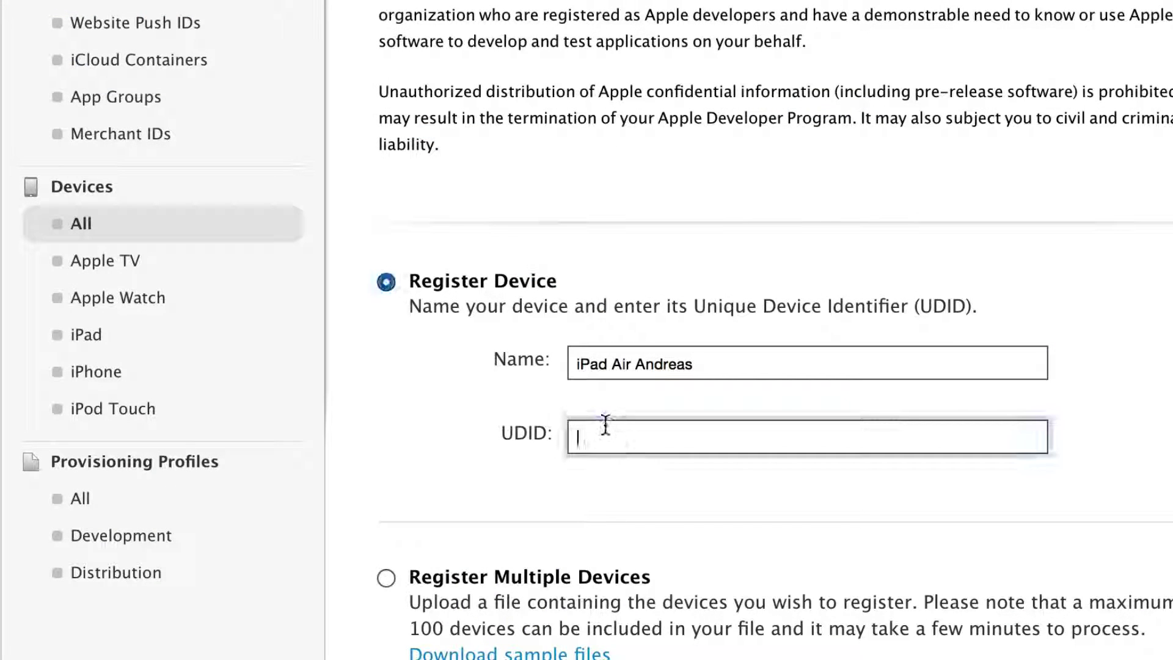
{"action": "key", "text": "super+v"}
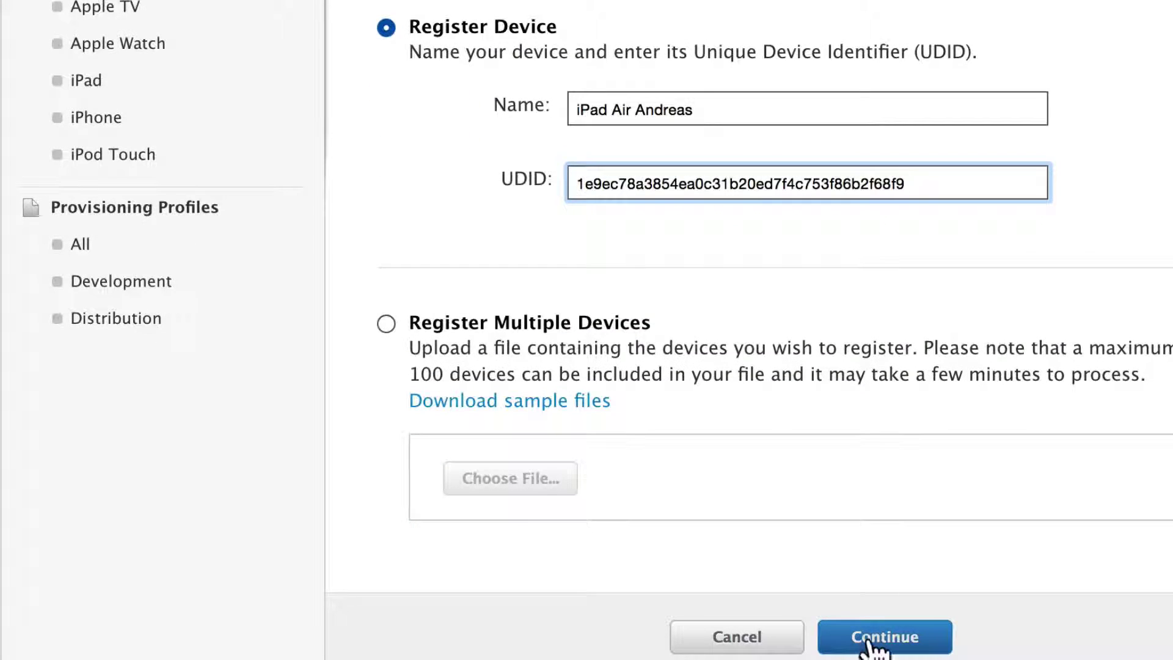
{"action": "left_click", "coordinate": [867, 643]}
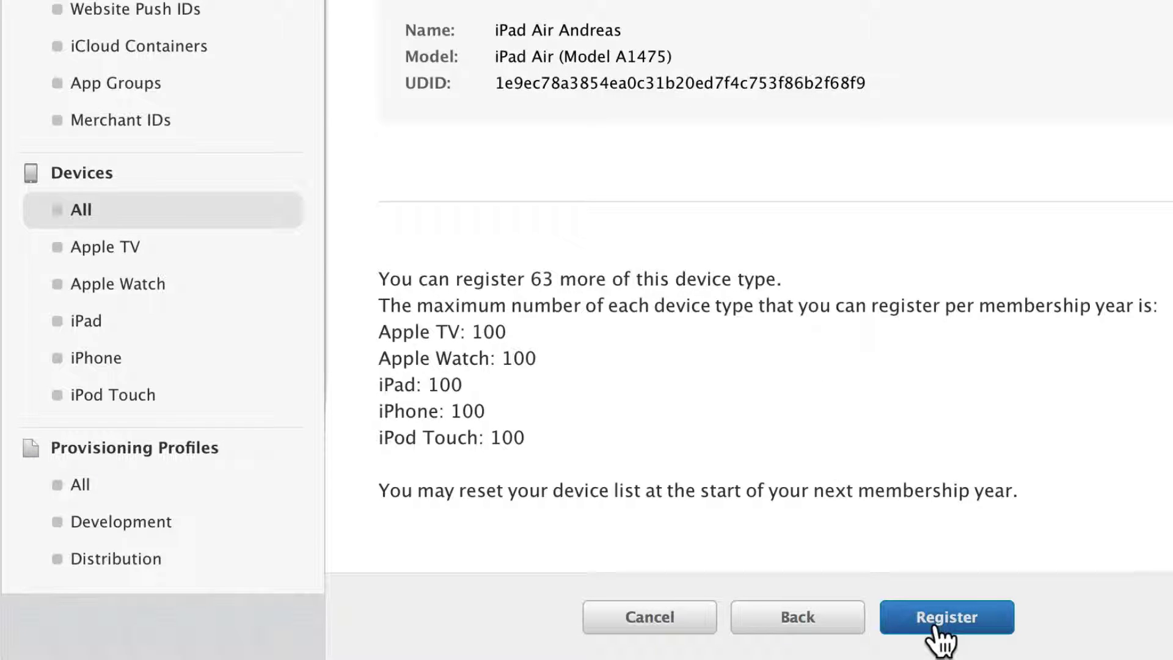
{"action": "left_click", "coordinate": [666, 629]}
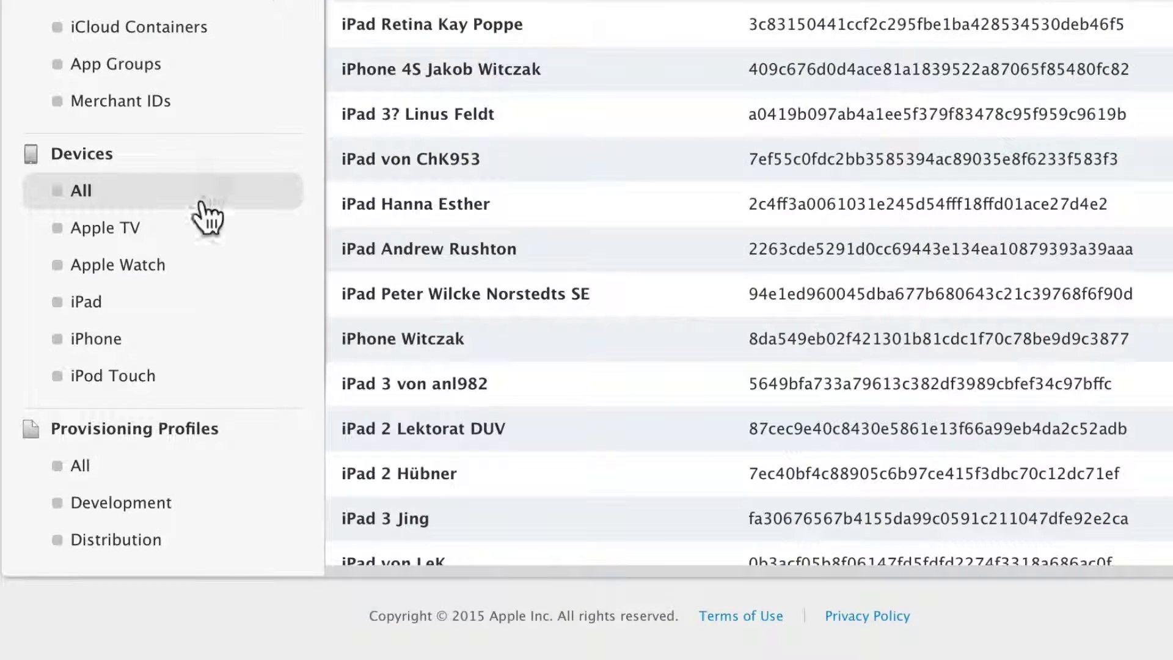
From the distribution provisioning profiles, start a new profile of the Ad Hoc type and continue to its configuration.
{"action": "left_click", "coordinate": [81, 475]}
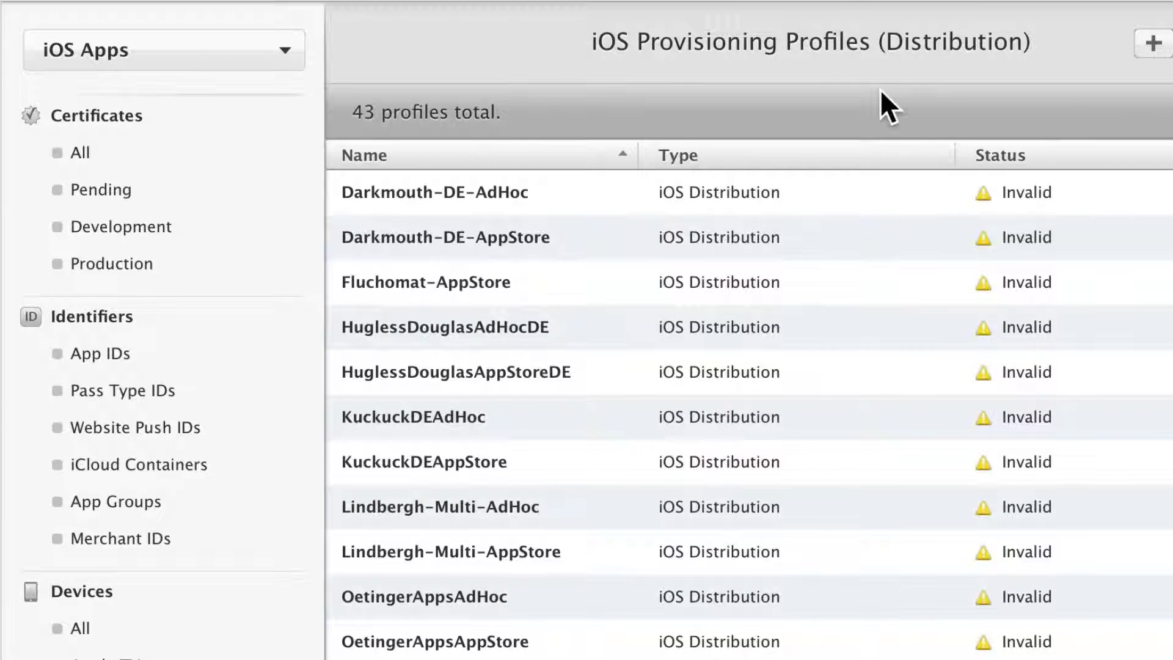
{"action": "left_click", "coordinate": [1154, 46]}
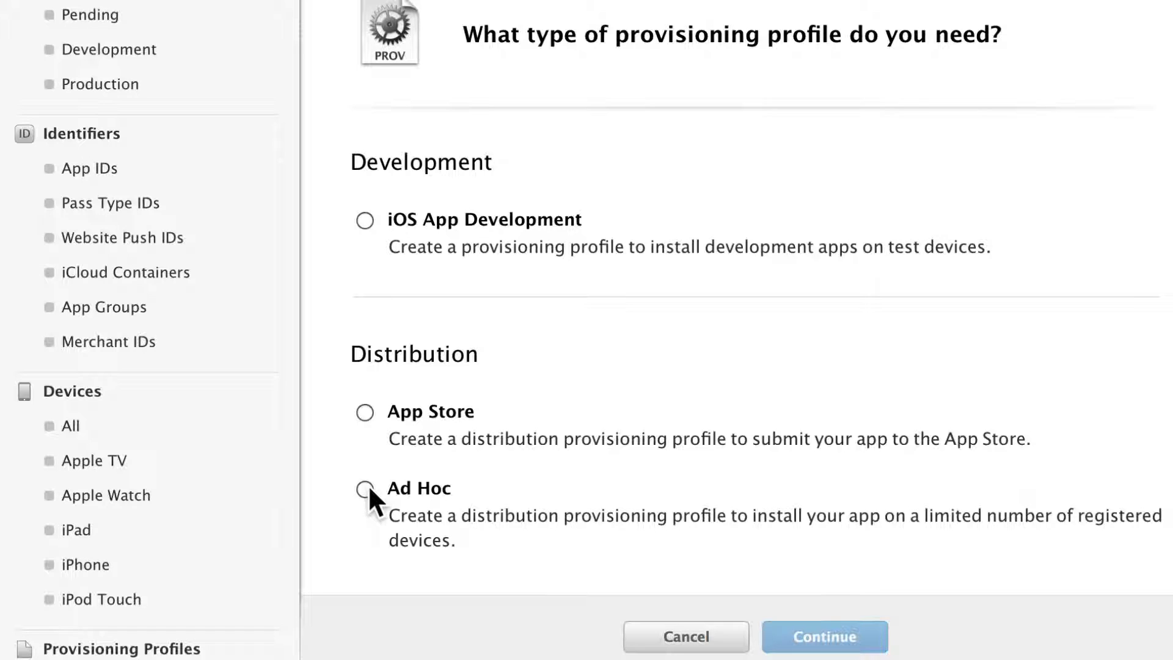
{"action": "left_click", "coordinate": [364, 489]}
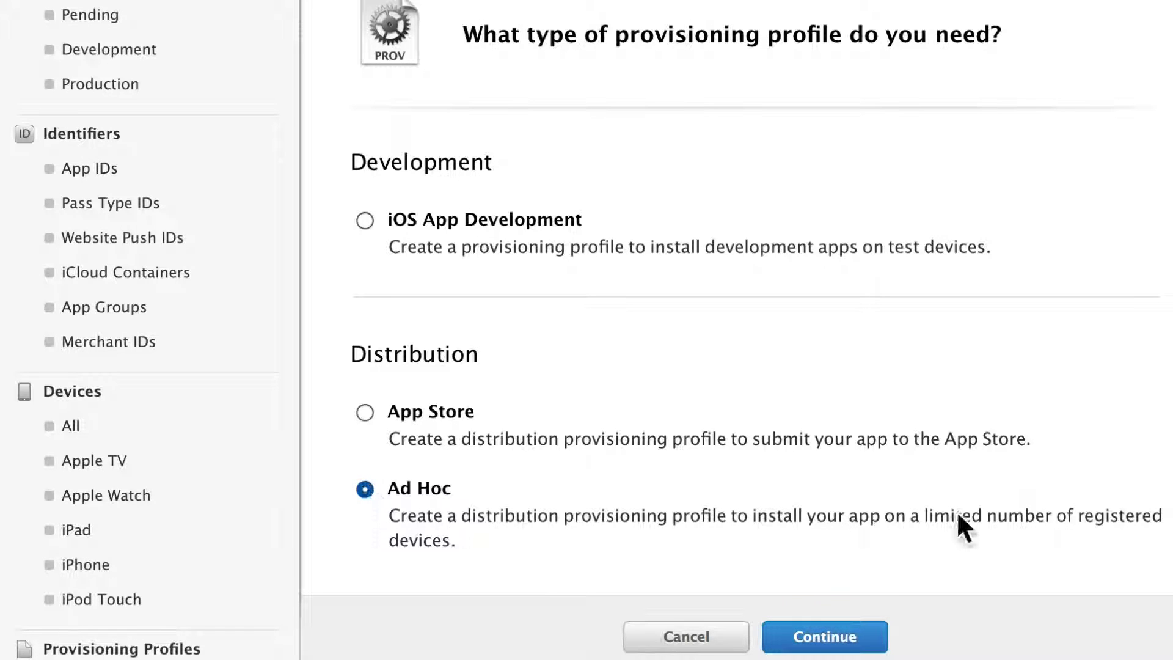
{"action": "left_click", "coordinate": [813, 638]}
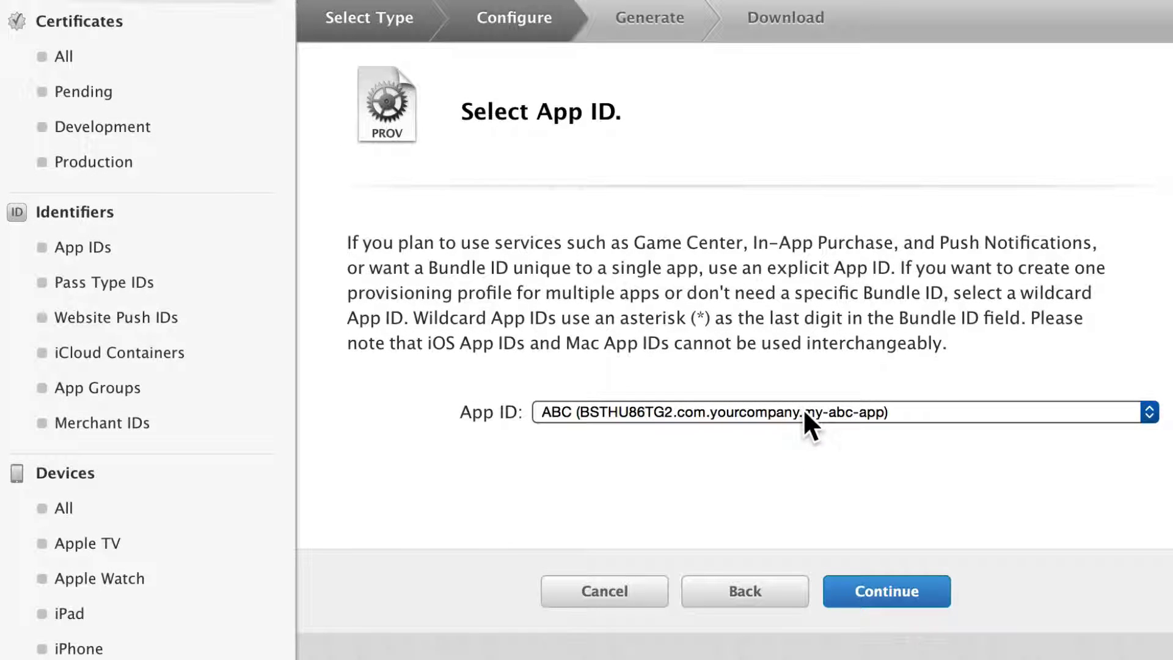
Configure the Ad Hoc profile with the ABC App ID, the iOS Distribution certificate and all registered devices.
{"action": "left_click", "coordinate": [867, 591]}
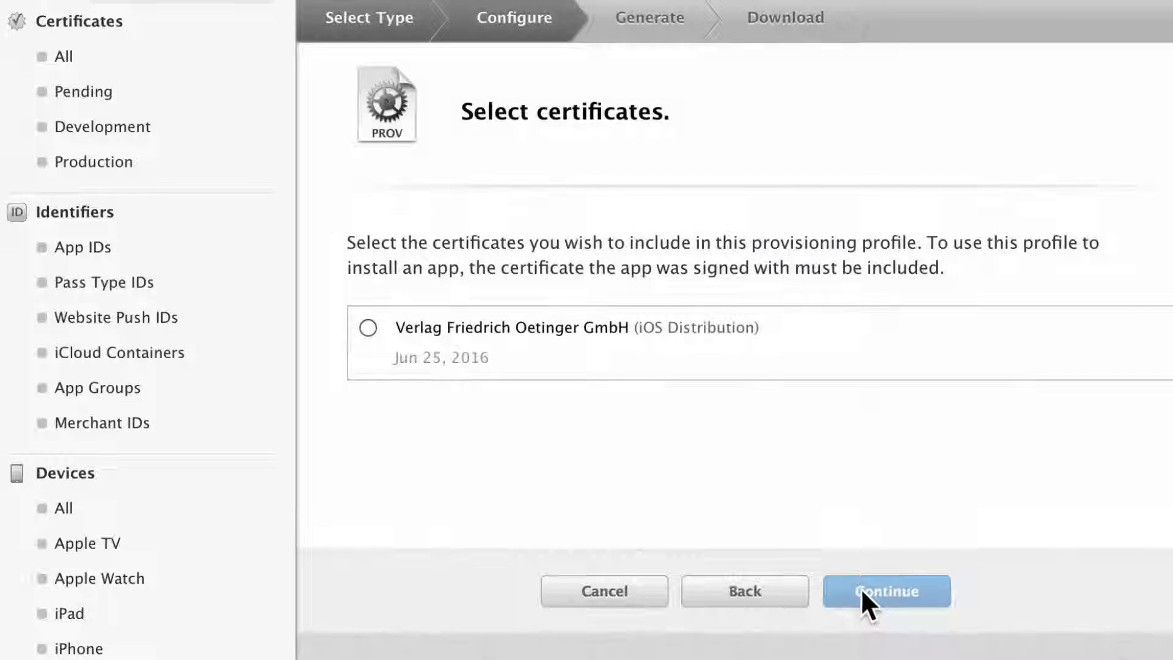
{"action": "left_click", "coordinate": [367, 328]}
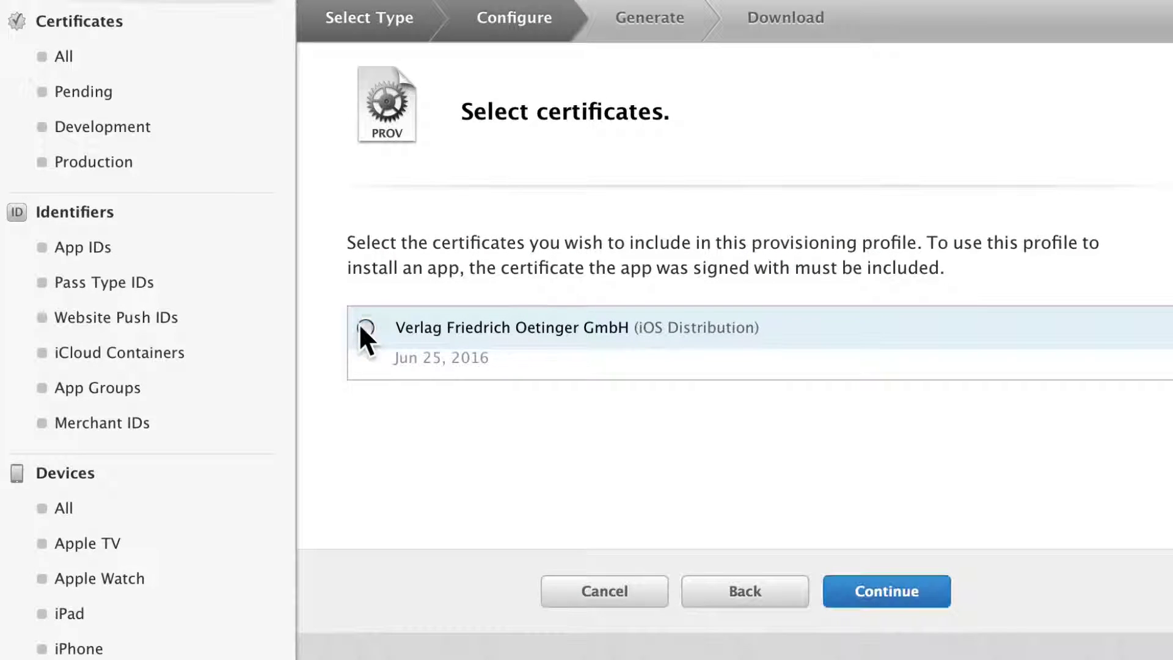
{"action": "left_click", "coordinate": [891, 595]}
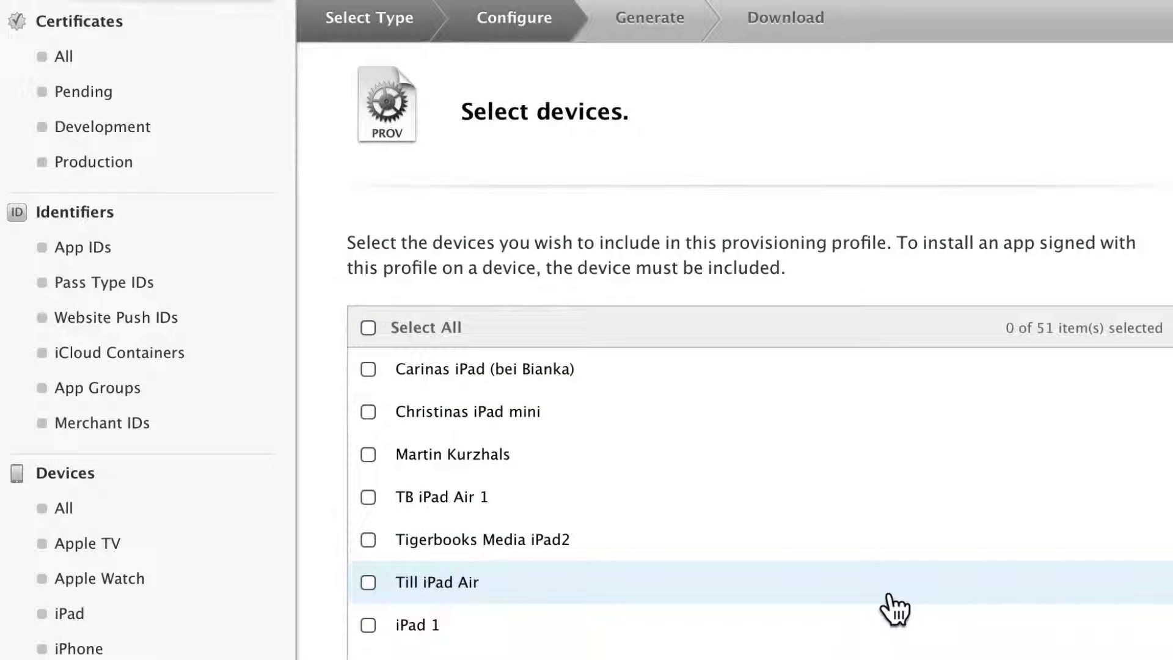
{"action": "left_click", "coordinate": [368, 328]}
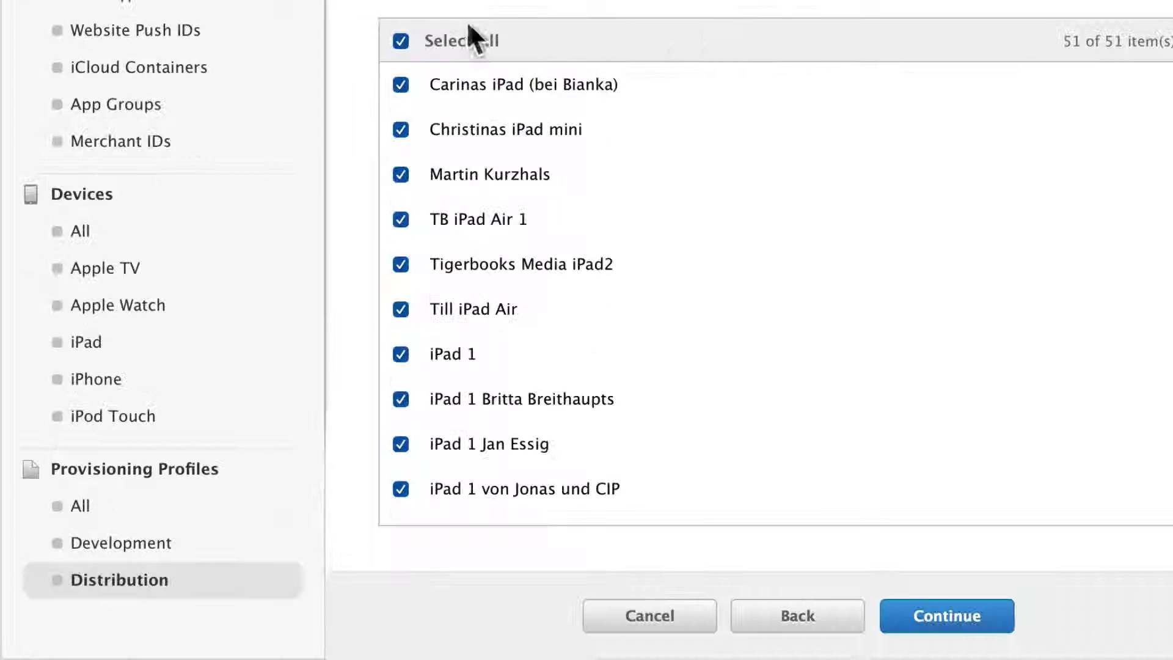
{"action": "left_click", "coordinate": [934, 610]}
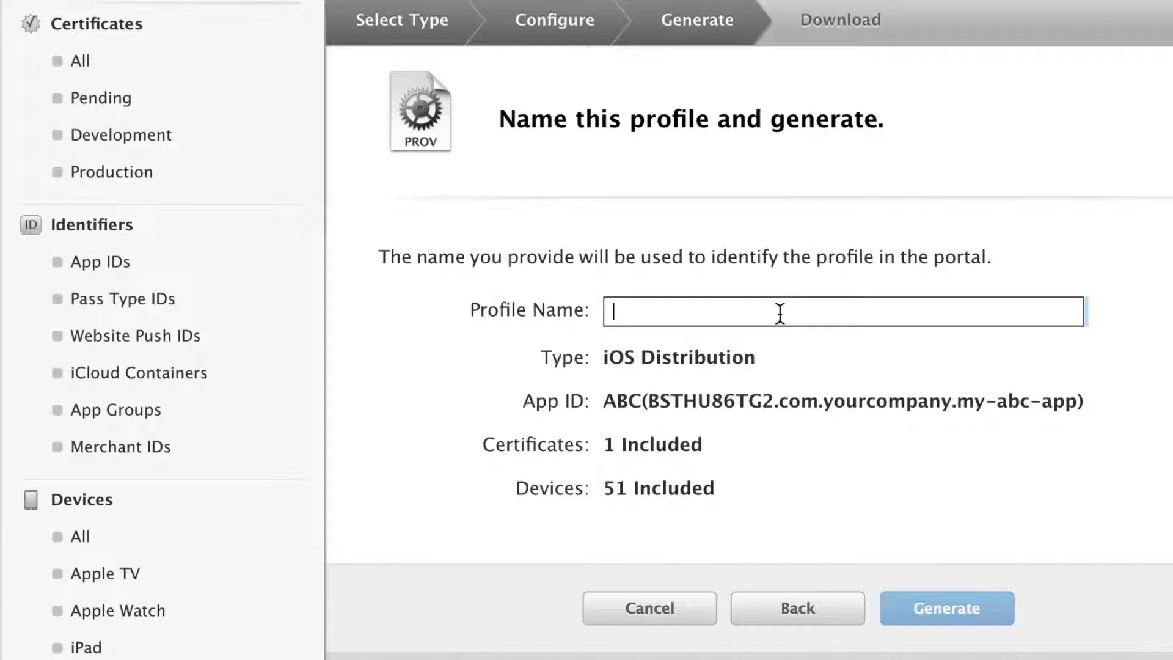
Name the profile ABC-app-AdHoc, generate it and finish without downloading it.
{"action": "type", "text": "ABC-"}
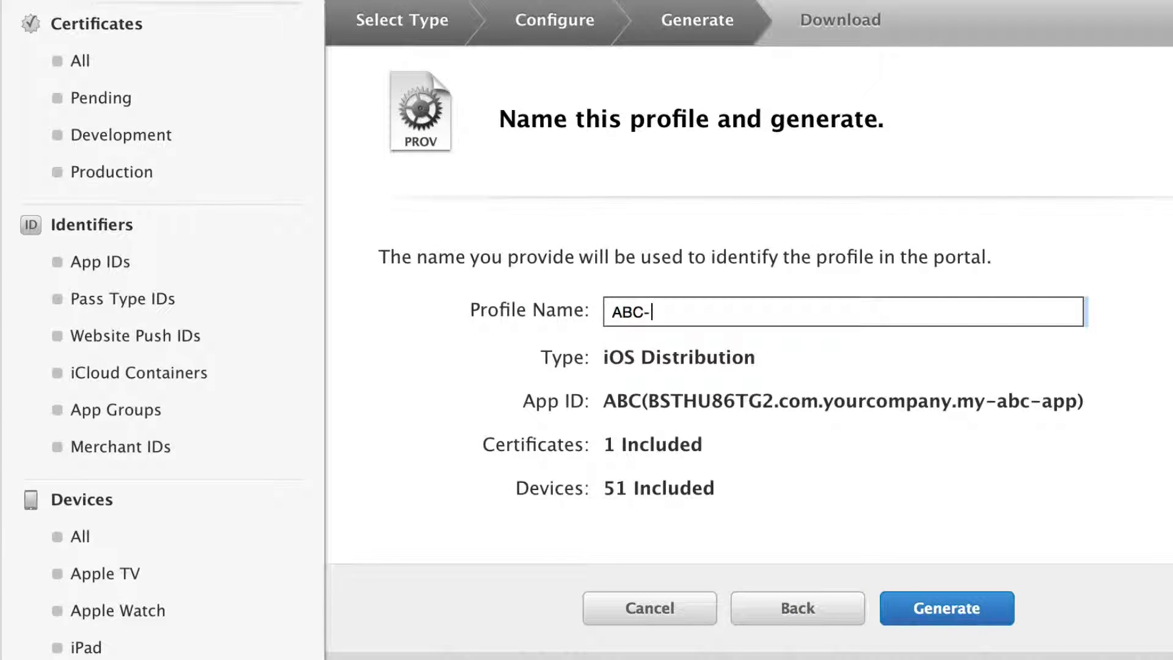
{"action": "type", "text": "app-AdHoc"}
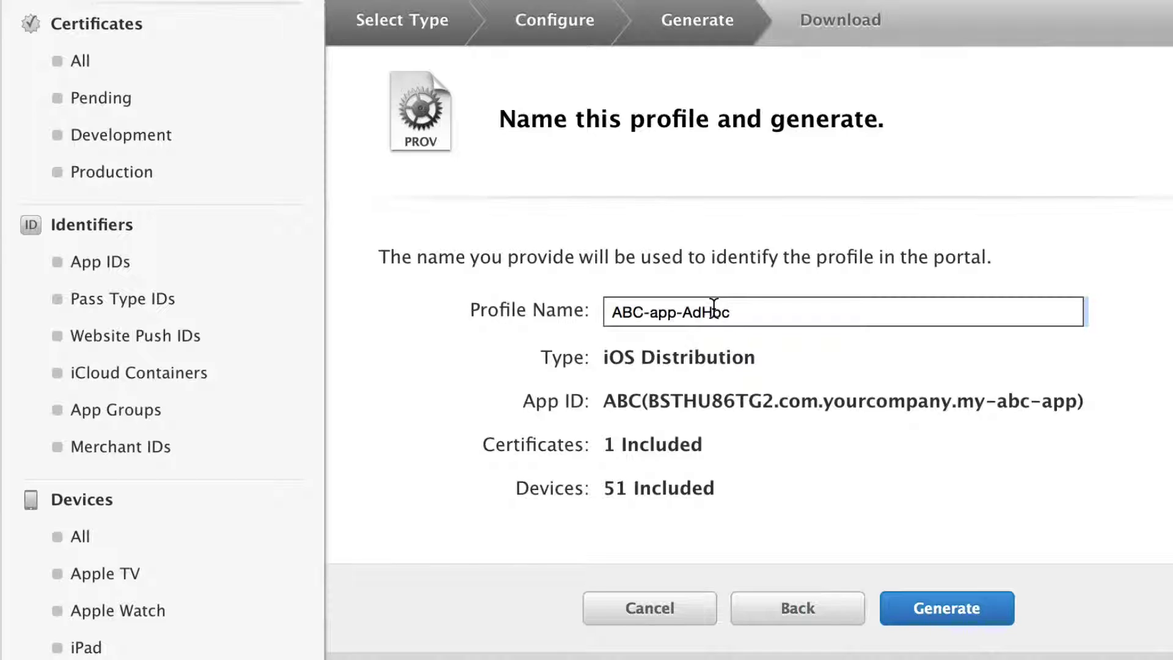
{"action": "left_click", "coordinate": [920, 610]}
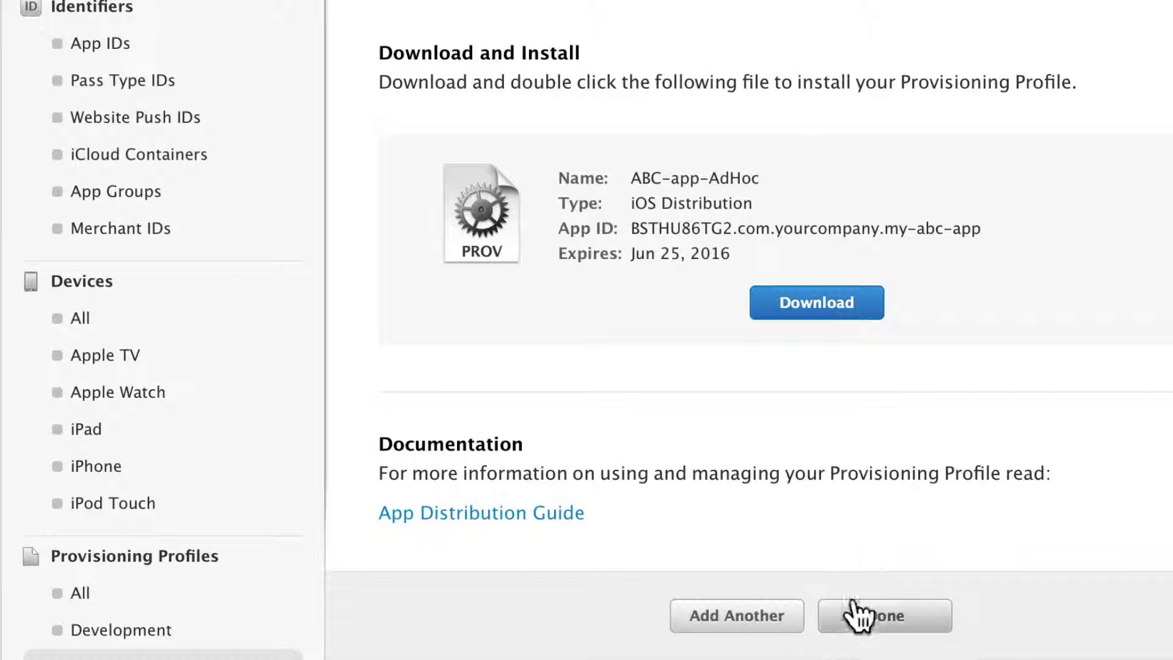
{"action": "left_click", "coordinate": [870, 617]}
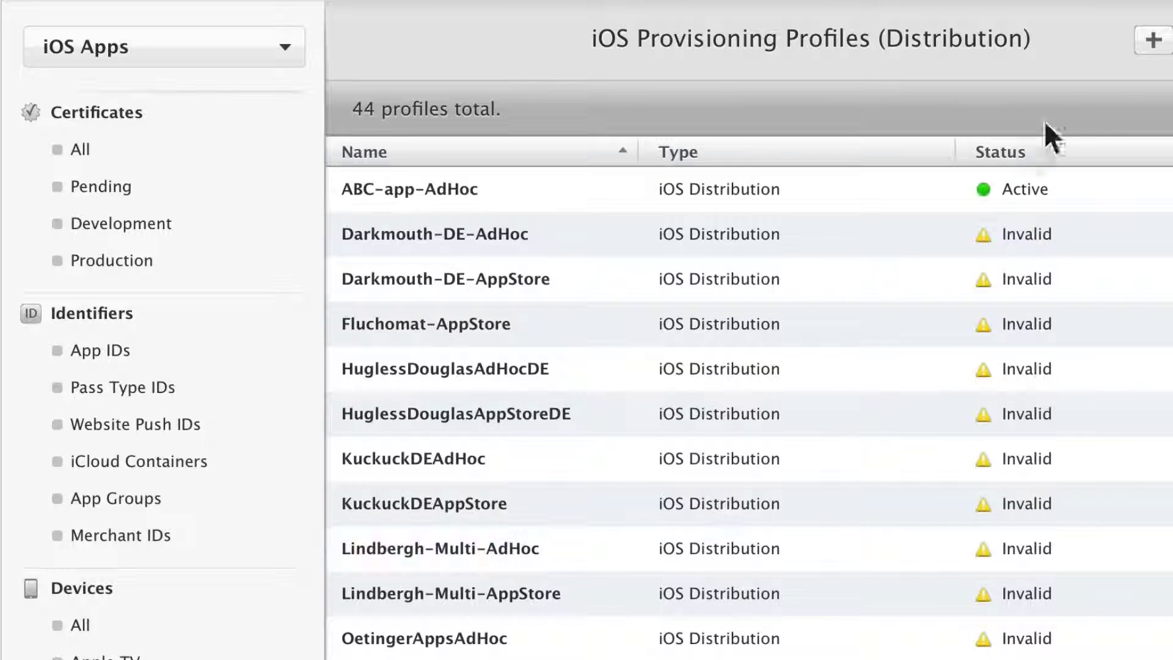
Start a new App Store distribution profile for the ABC App ID and include the iOS Distribution certificate.
{"action": "left_click", "coordinate": [1153, 40]}
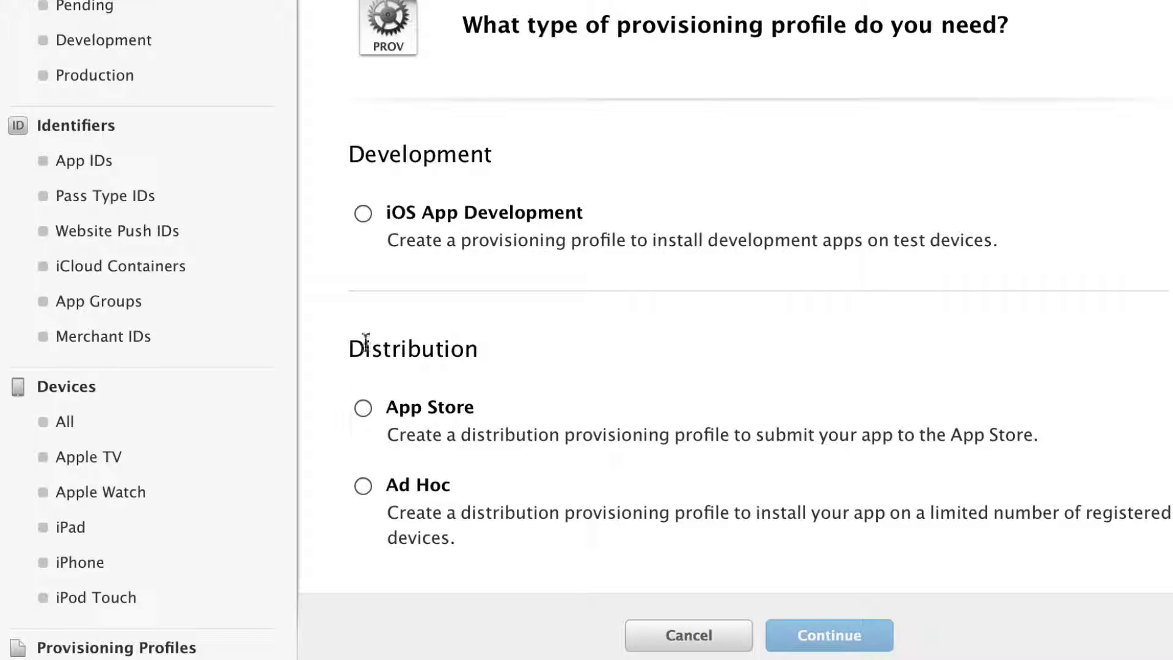
{"action": "left_click", "coordinate": [362, 407]}
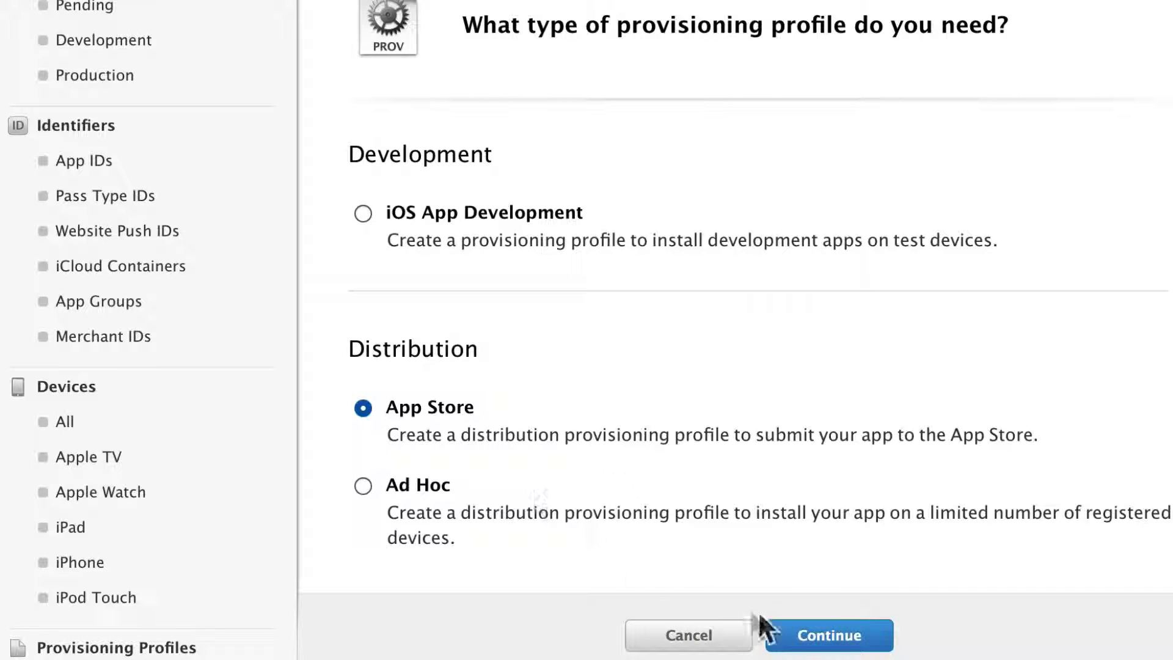
{"action": "left_click", "coordinate": [775, 633]}
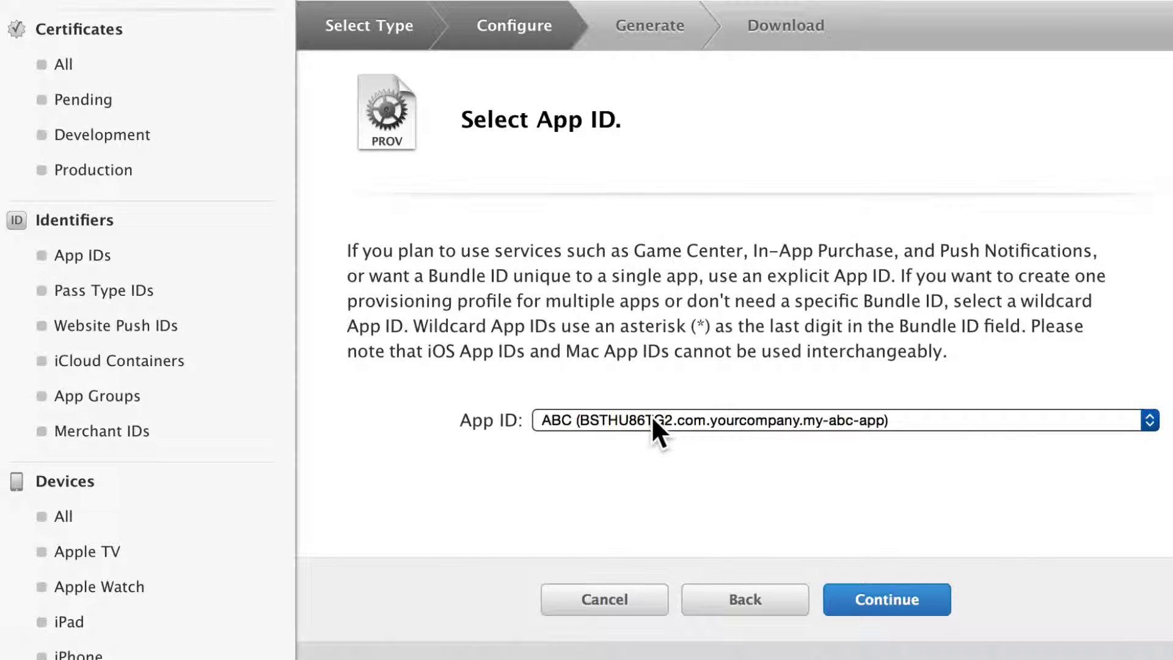
{"action": "left_click", "coordinate": [868, 601]}
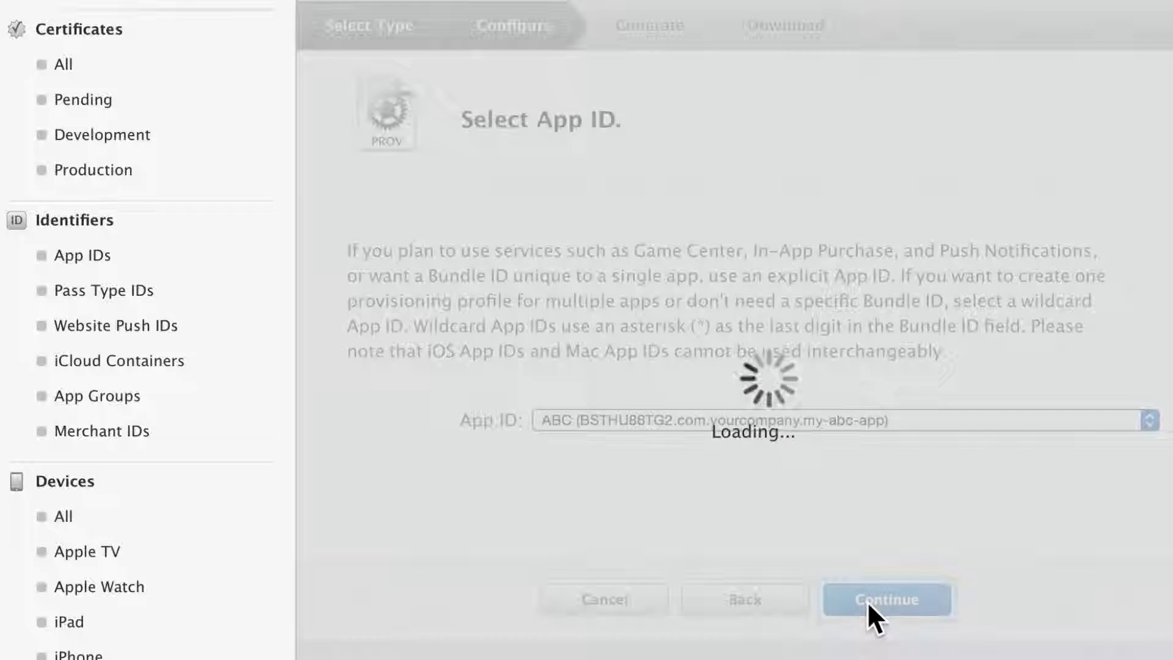
{"action": "left_click", "coordinate": [367, 335]}
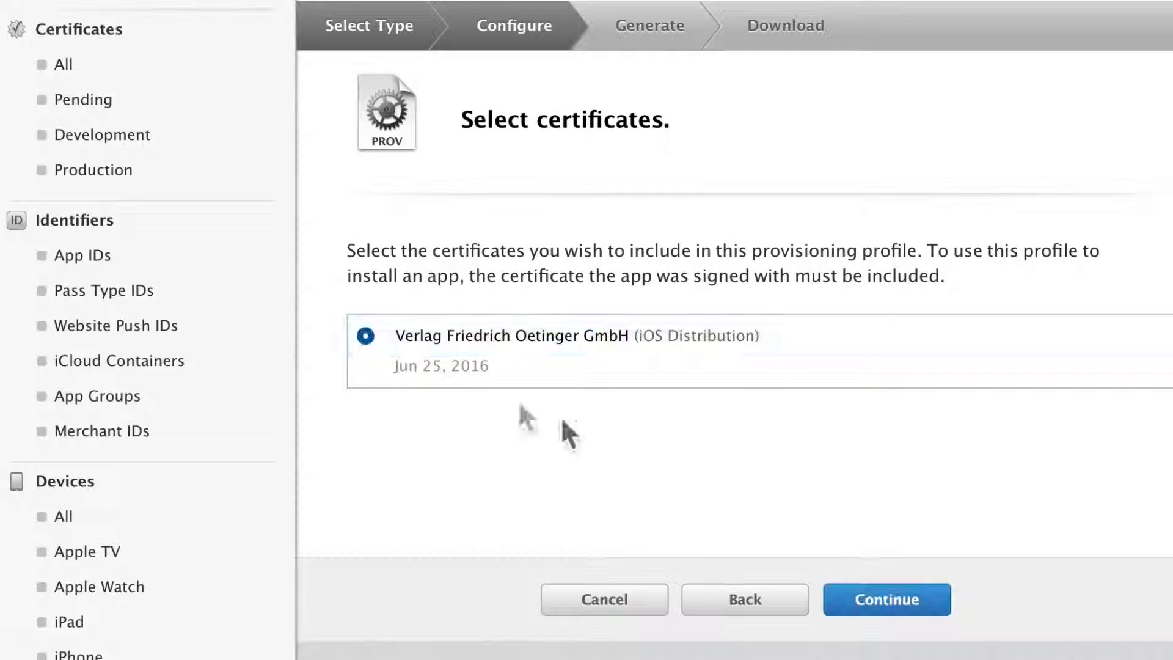
{"action": "left_click", "coordinate": [856, 594]}
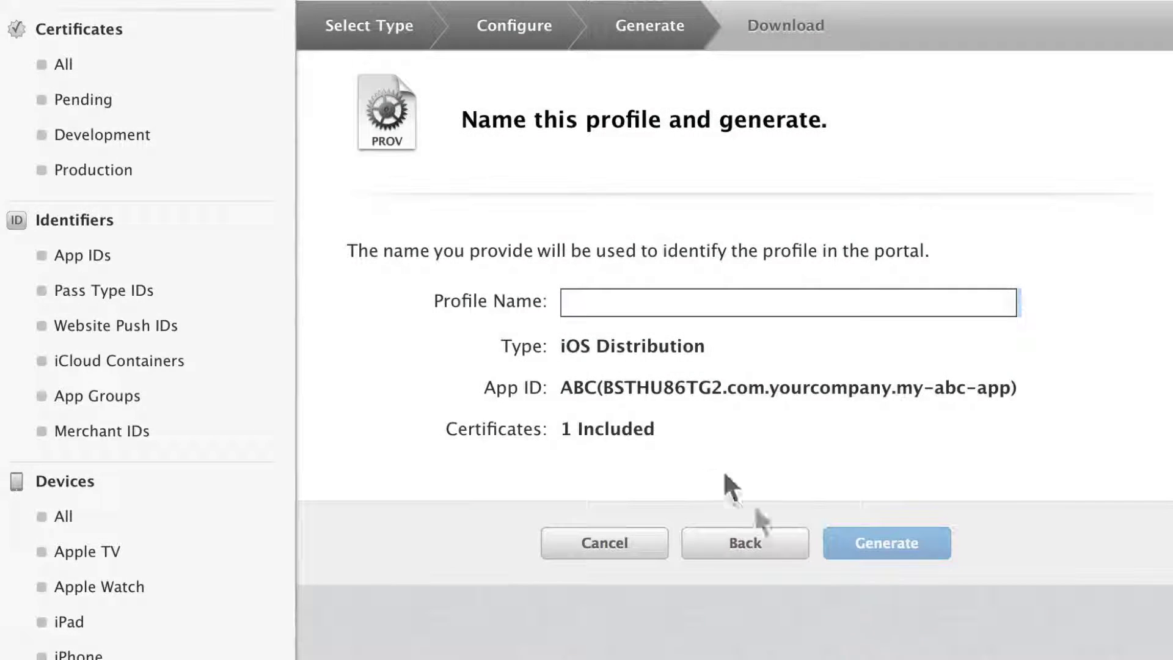
Generate the App Store profile under the name ABC-app-AppStore, finish without downloading it and return to the list of all provisioning profiles.
{"action": "type", "text": "ABC-app-AppStore"}
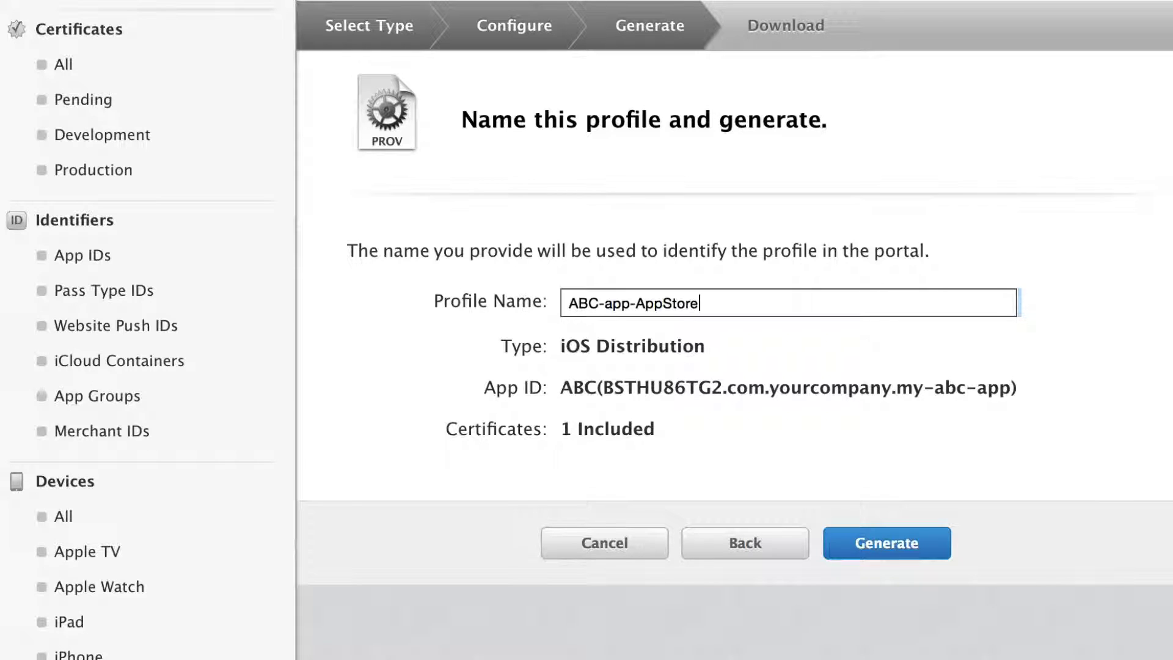
{"action": "left_click", "coordinate": [864, 544]}
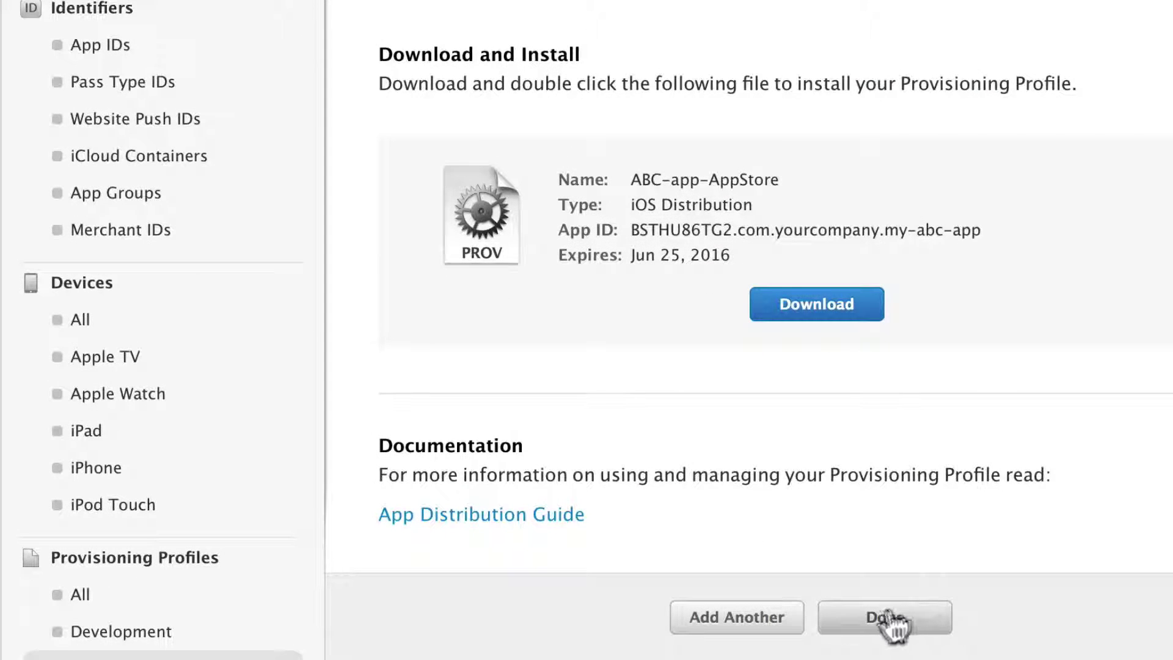
{"action": "left_click", "coordinate": [885, 618]}
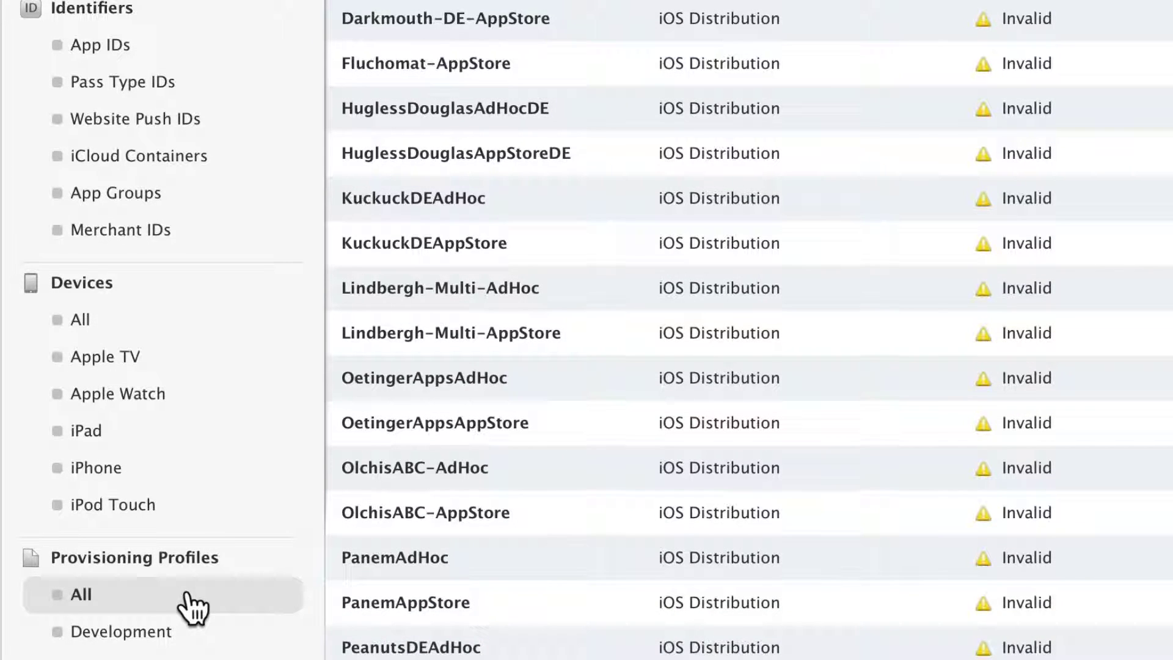
{"action": "left_click", "coordinate": [144, 605]}
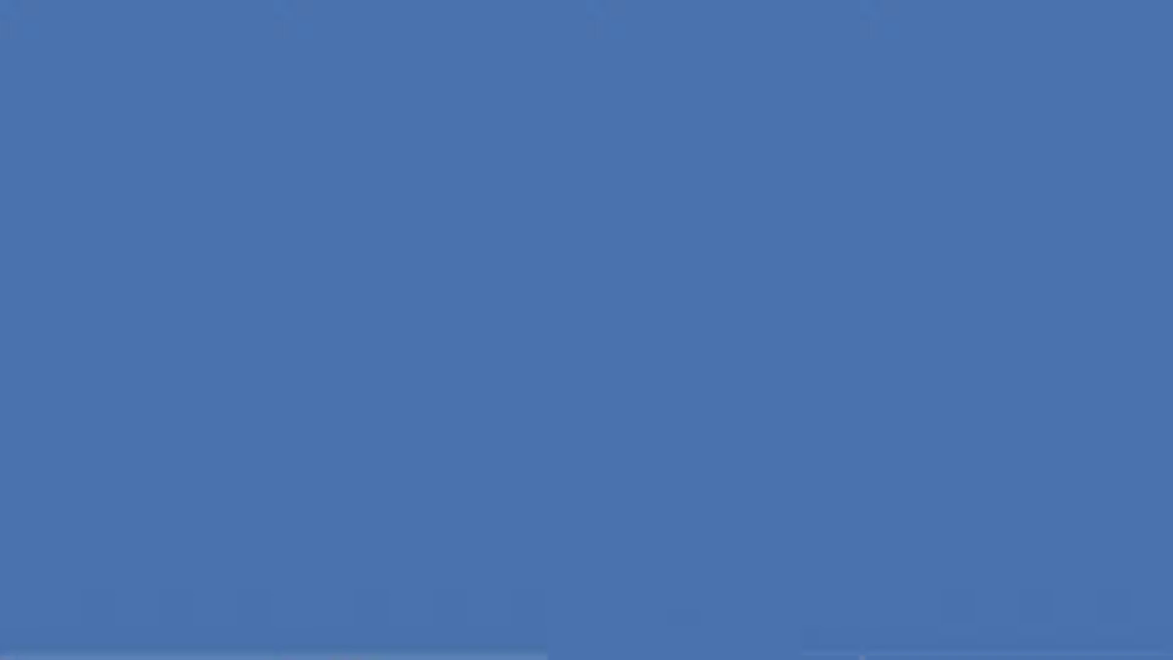
Switch to Xcode, open its account preferences and select the Apple ID.
{"action": "mouse_move", "coordinate": [726, 606]}
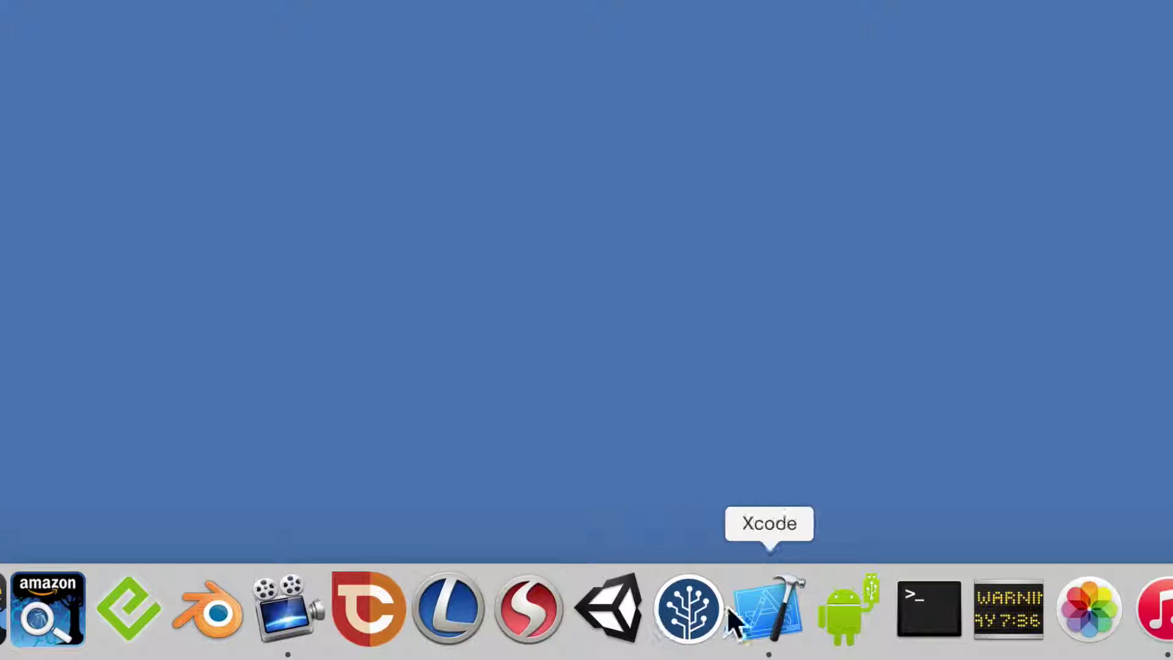
{"action": "left_click", "coordinate": [771, 608]}
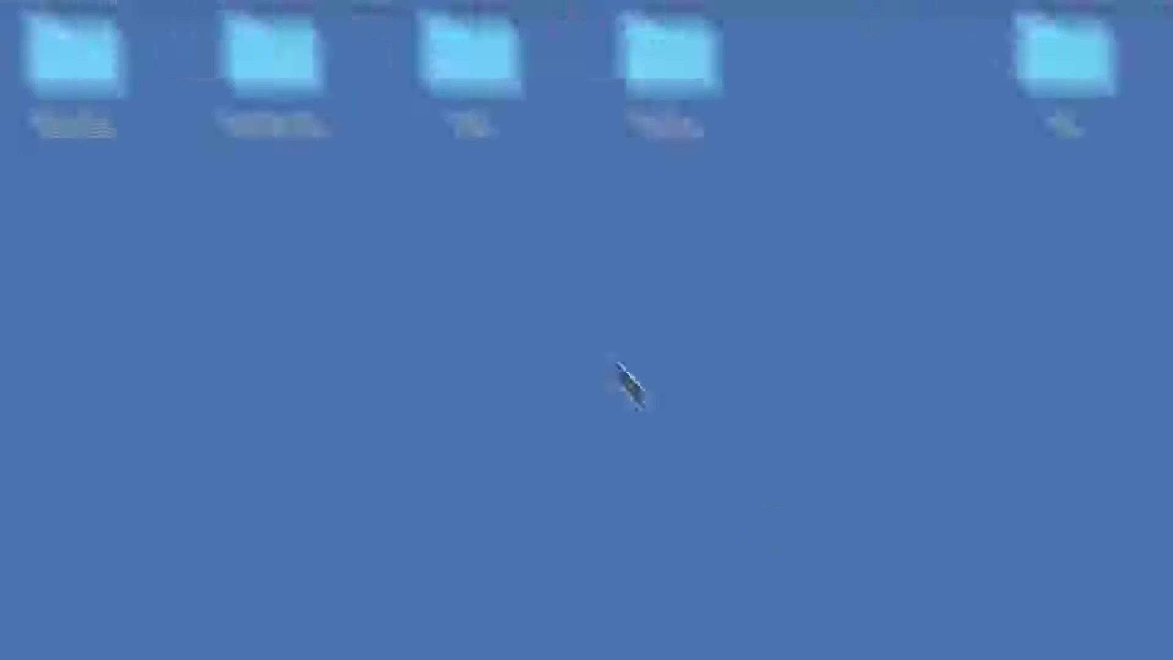
{"action": "left_click", "coordinate": [93, 16]}
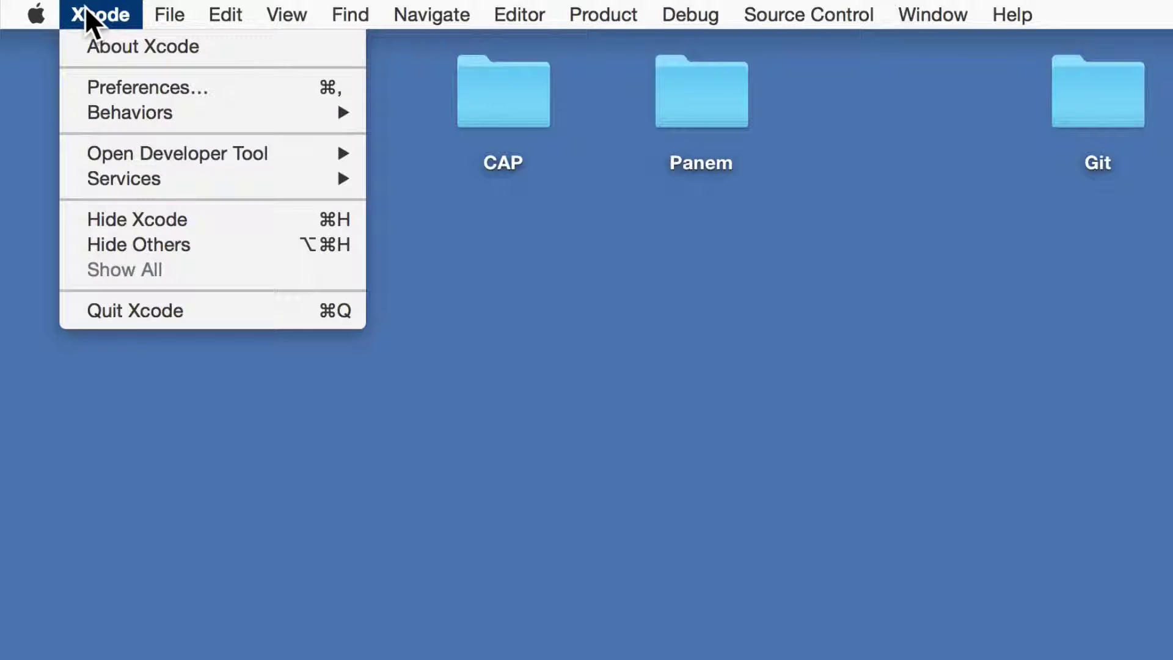
{"action": "left_click", "coordinate": [116, 89]}
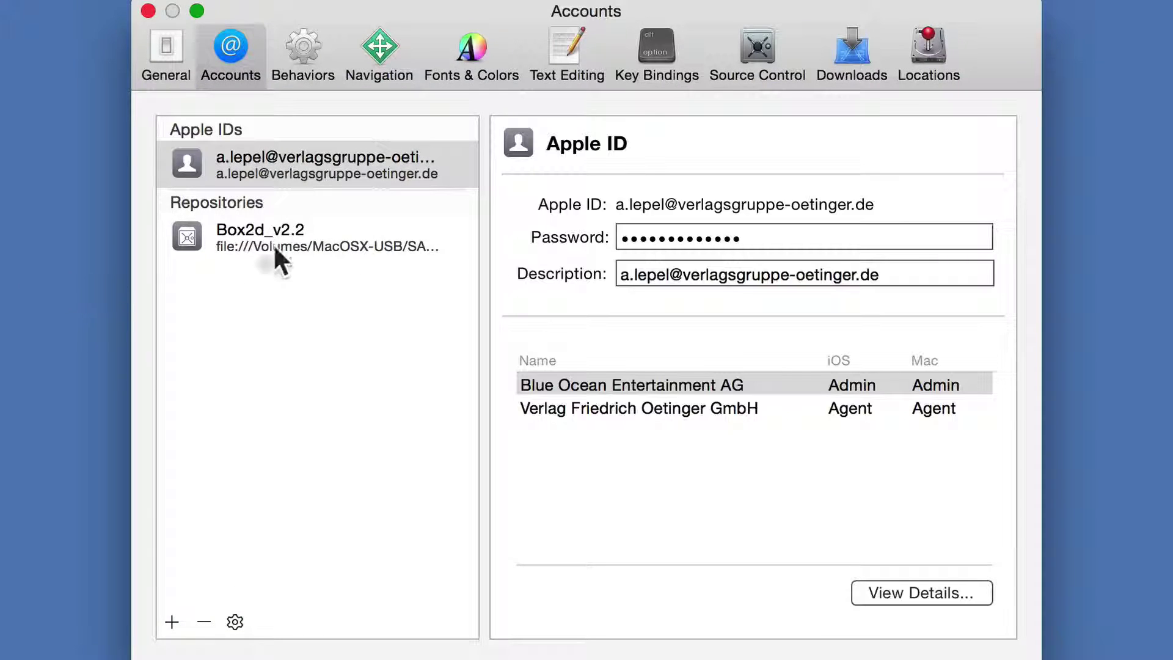
{"action": "left_click", "coordinate": [331, 169]}
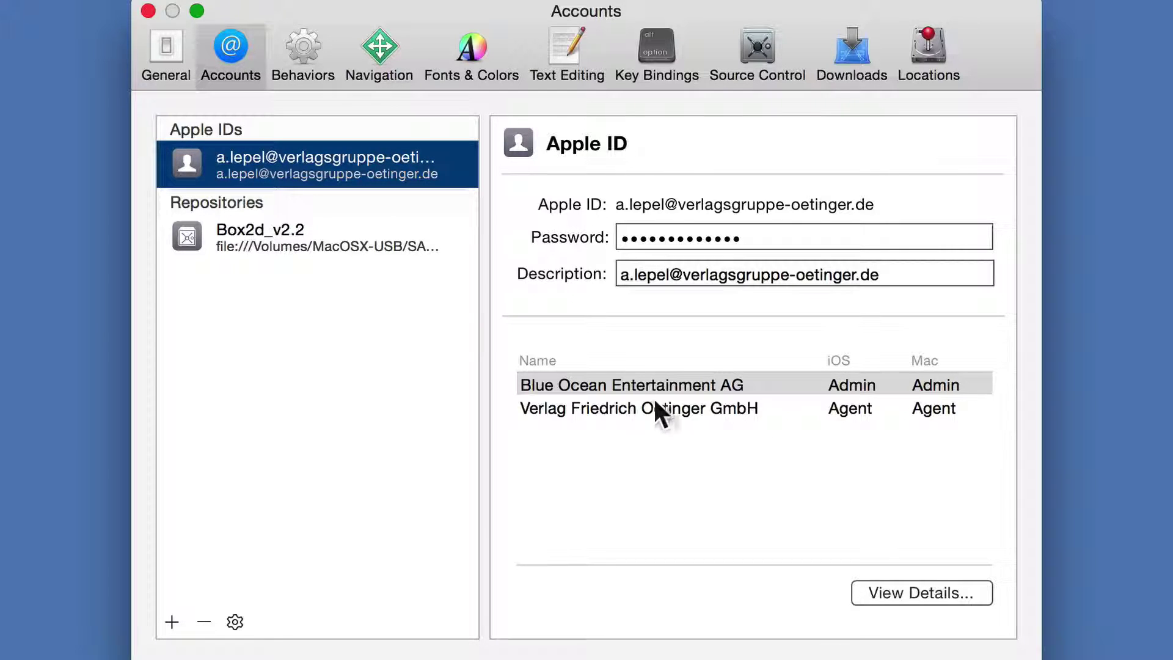
Refresh the signing details of the Verlag Friedrich Oetinger GmbH team and decline requesting the missing certificates.
{"action": "left_click", "coordinate": [639, 410]}
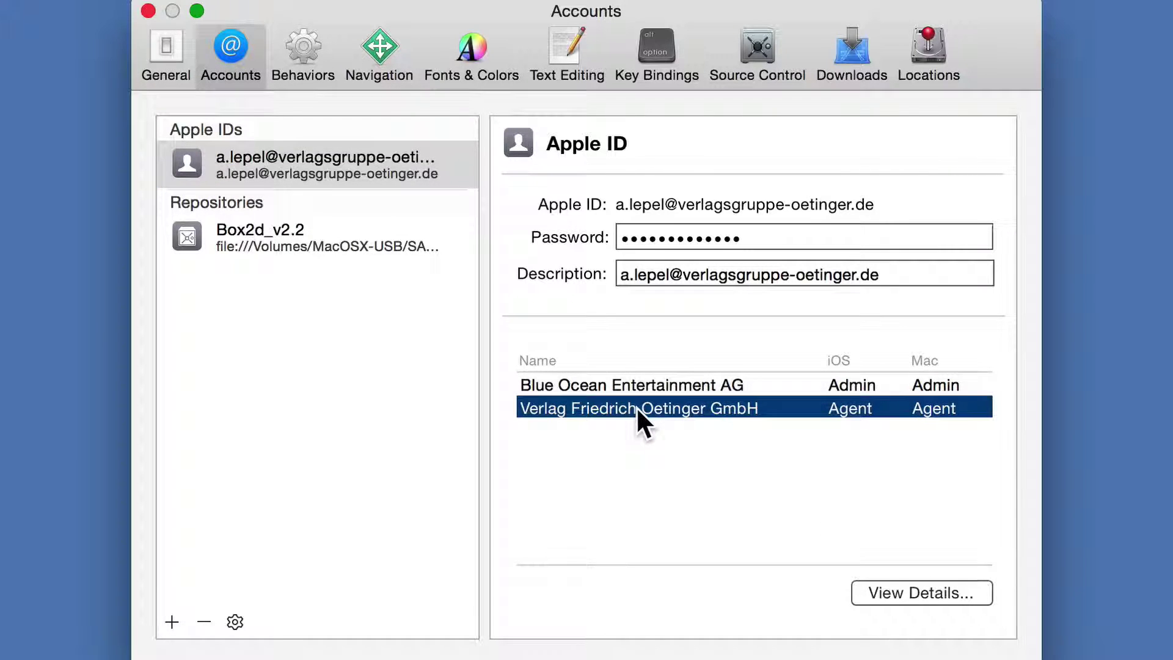
{"action": "left_click", "coordinate": [909, 587]}
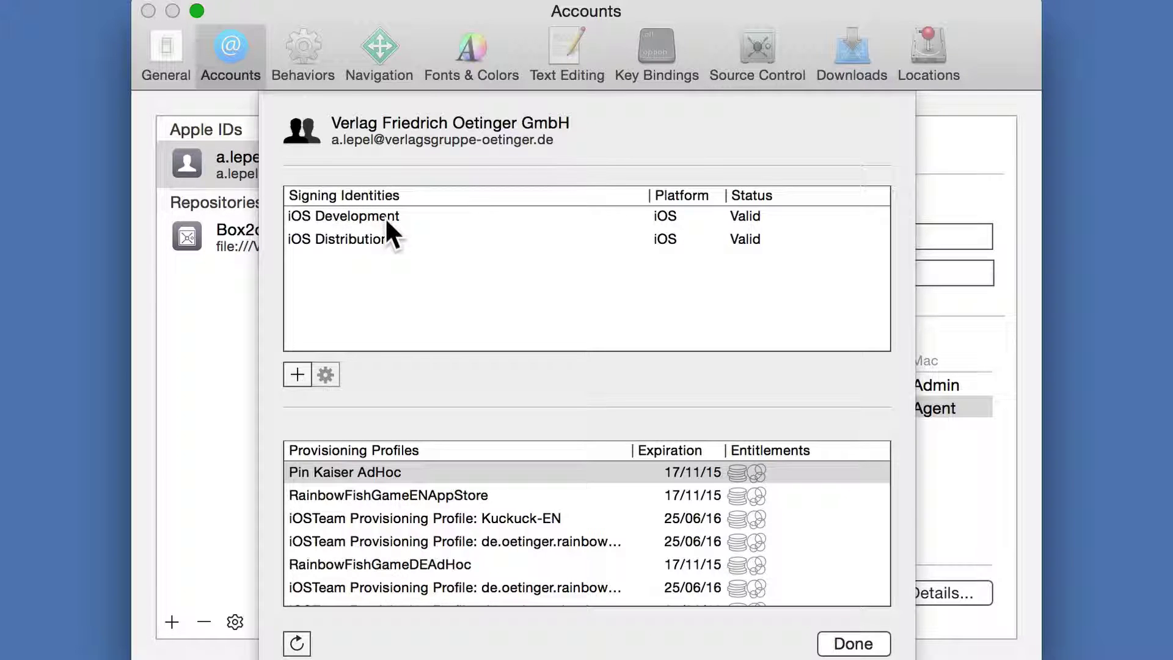
{"action": "left_click", "coordinate": [299, 641]}
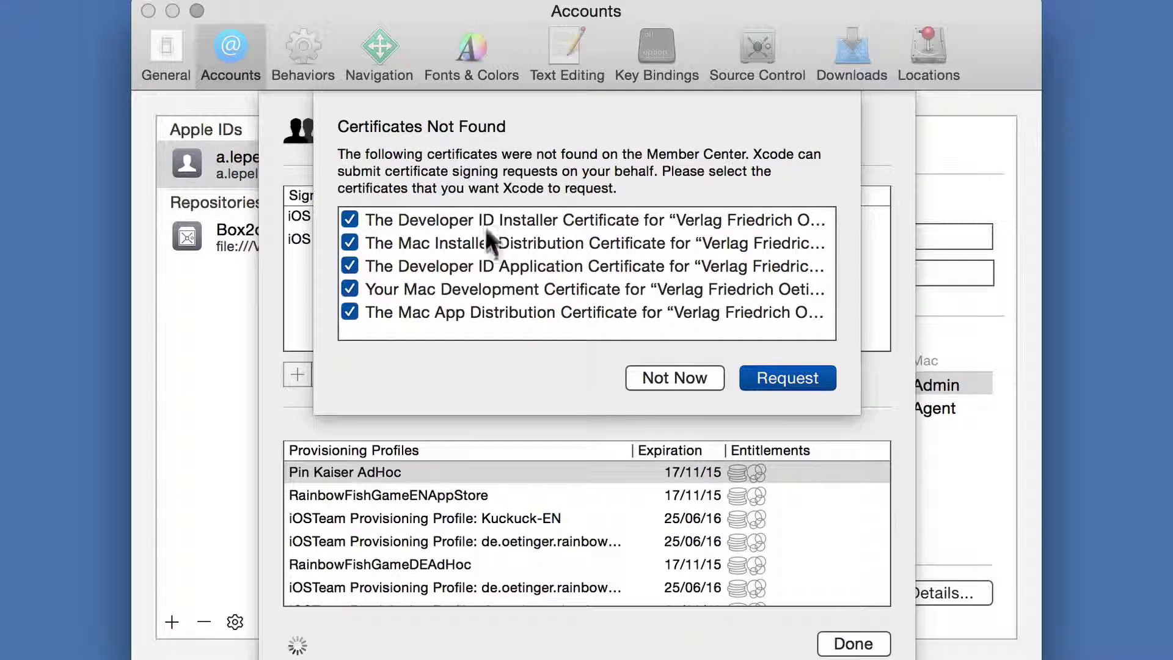
{"action": "left_click", "coordinate": [658, 374]}
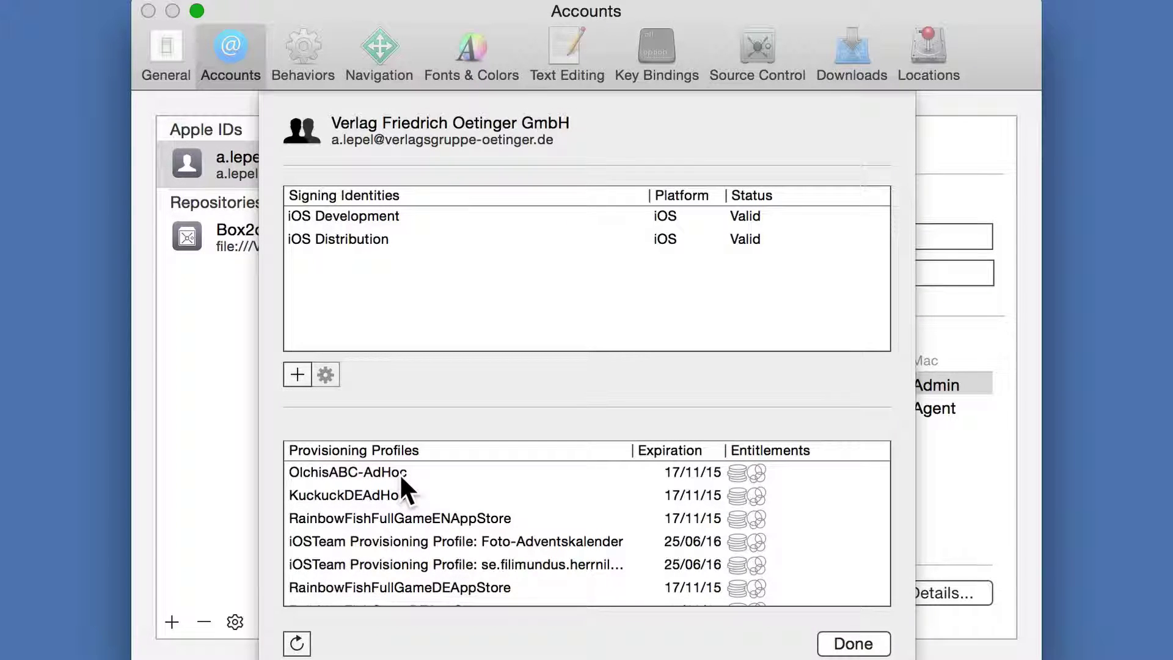
Sort the team's provisioning profiles by name in ascending order.
{"action": "scroll", "coordinate": [401, 477], "scroll_direction": "down", "scroll_amount": 5}
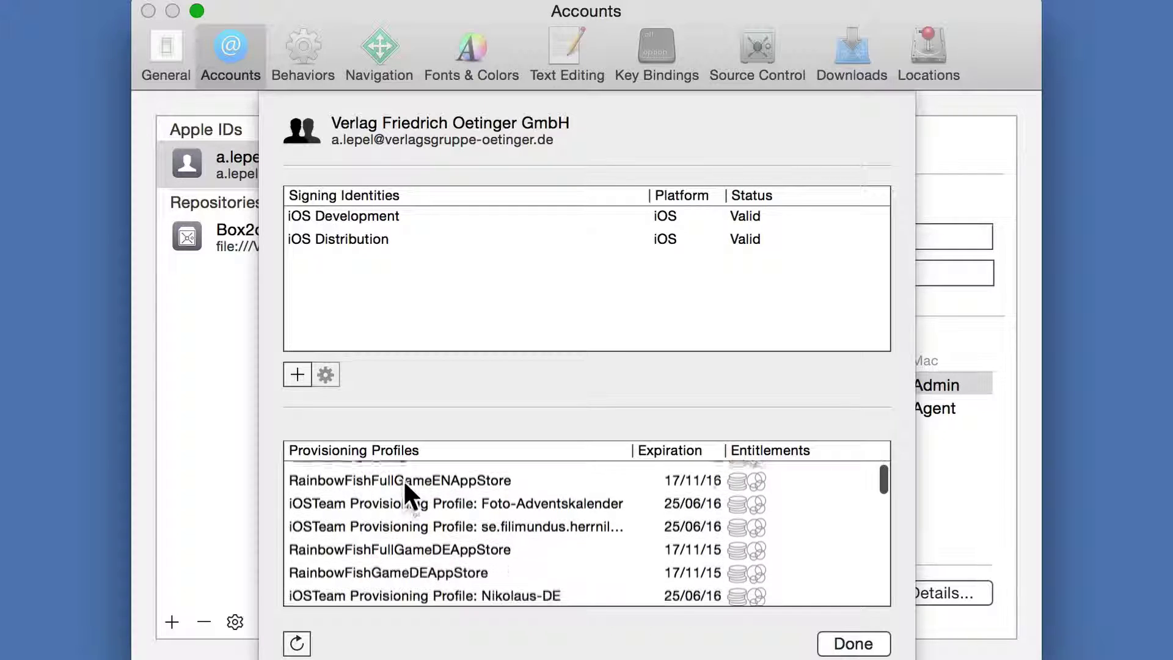
{"action": "scroll", "coordinate": [409, 462], "scroll_direction": "up", "scroll_amount": 4}
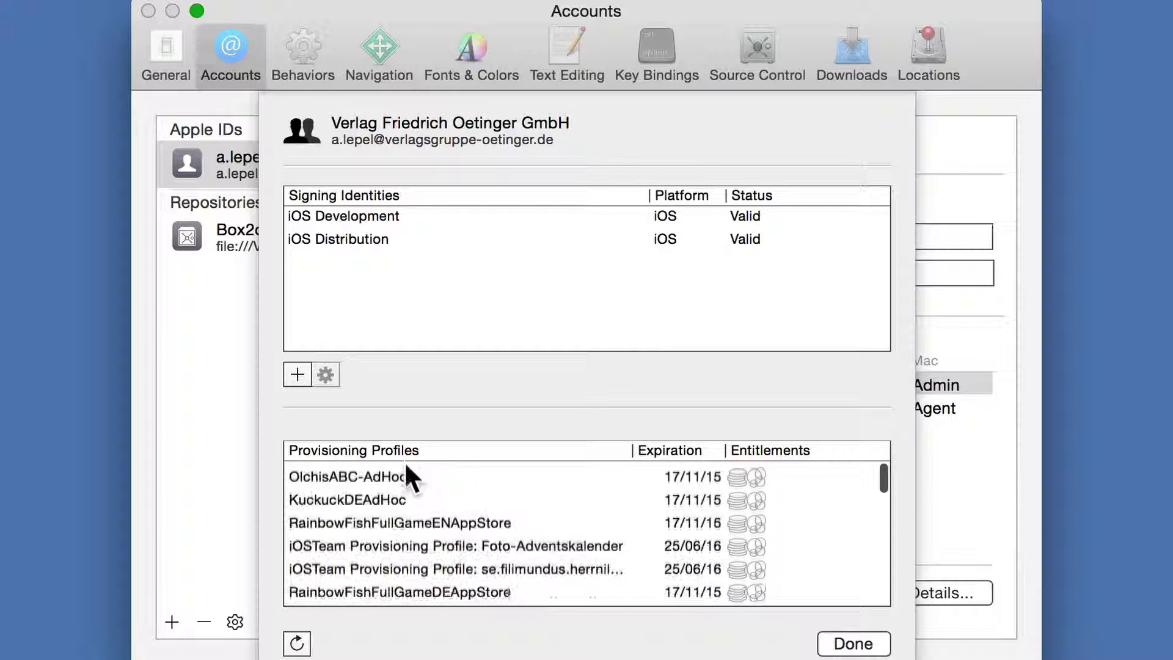
{"action": "left_click", "coordinate": [403, 451]}
{"action": "scroll", "coordinate": [460, 497], "scroll_direction": "up", "scroll_amount": 2}
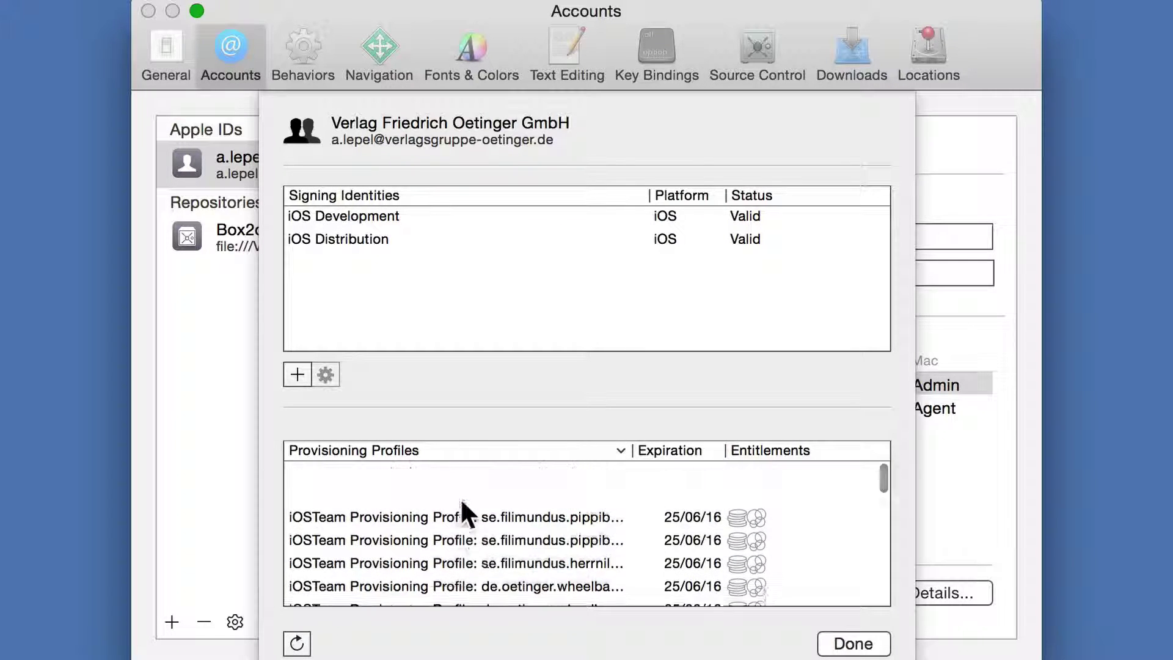
{"action": "left_click", "coordinate": [449, 450]}
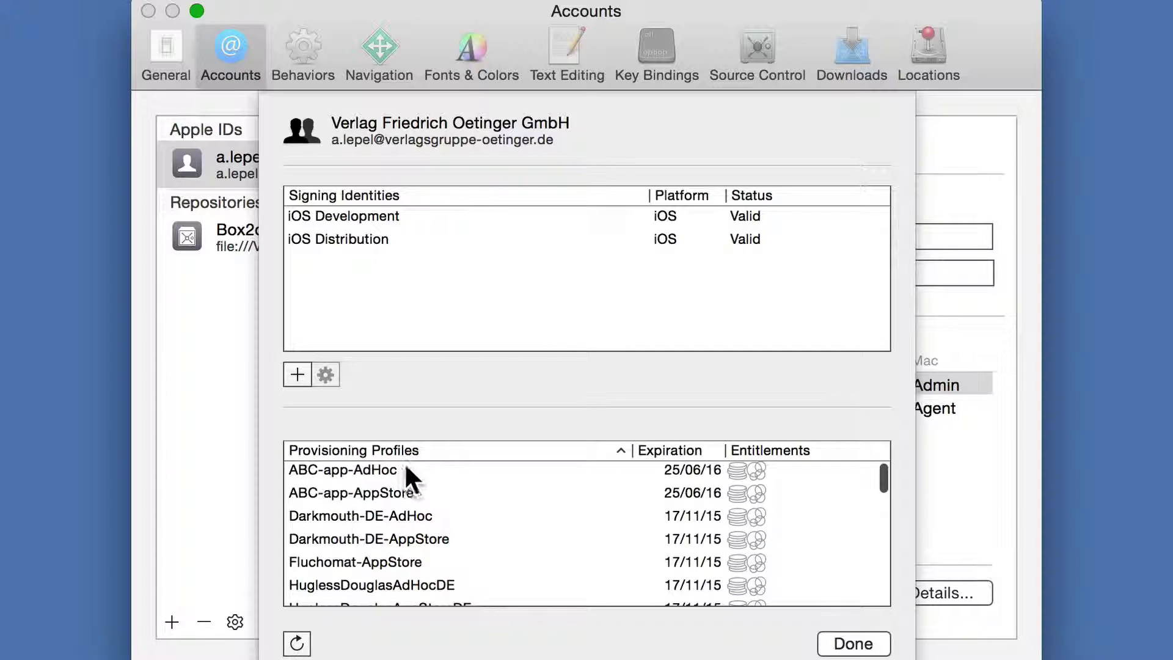
Check the ABC-app-AdHoc and ABC-app-AppStore entries among the provisioning profiles and close the team details.
{"action": "left_click", "coordinate": [467, 471]}
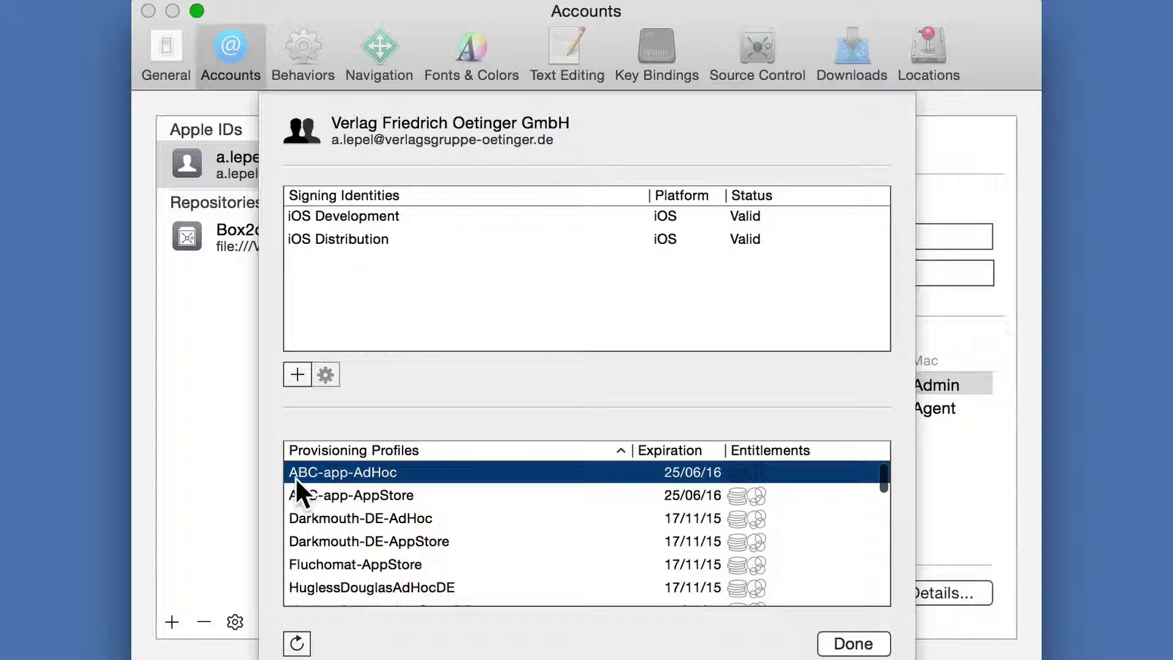
{"action": "left_click", "coordinate": [366, 495]}
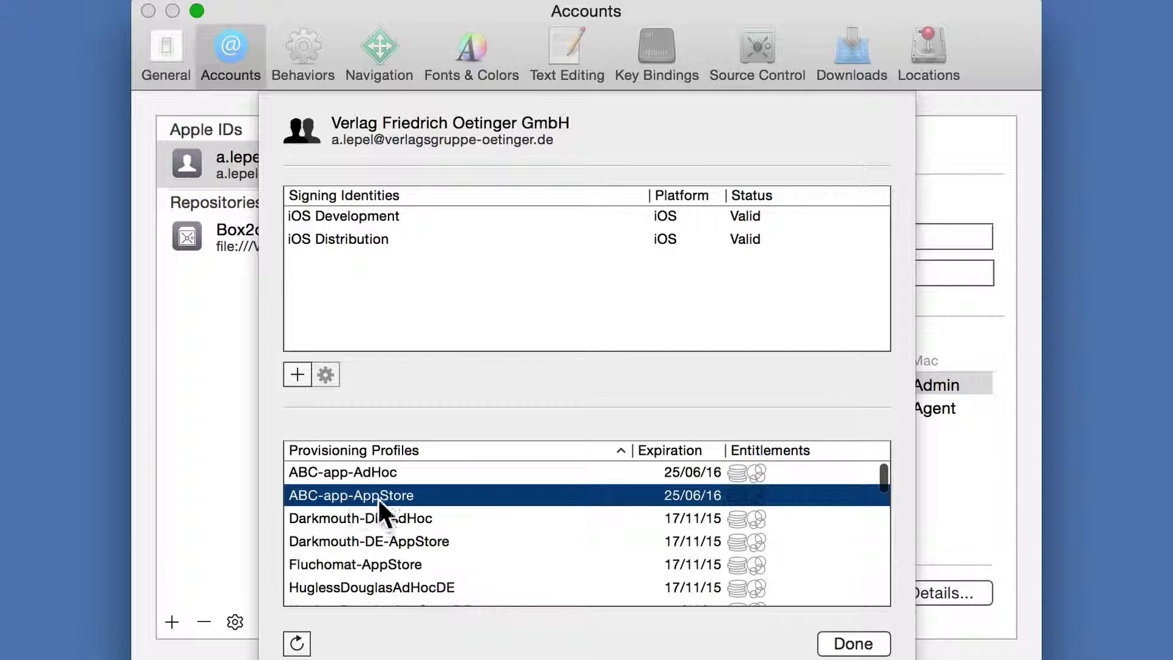
{"action": "key", "text": "Up"}
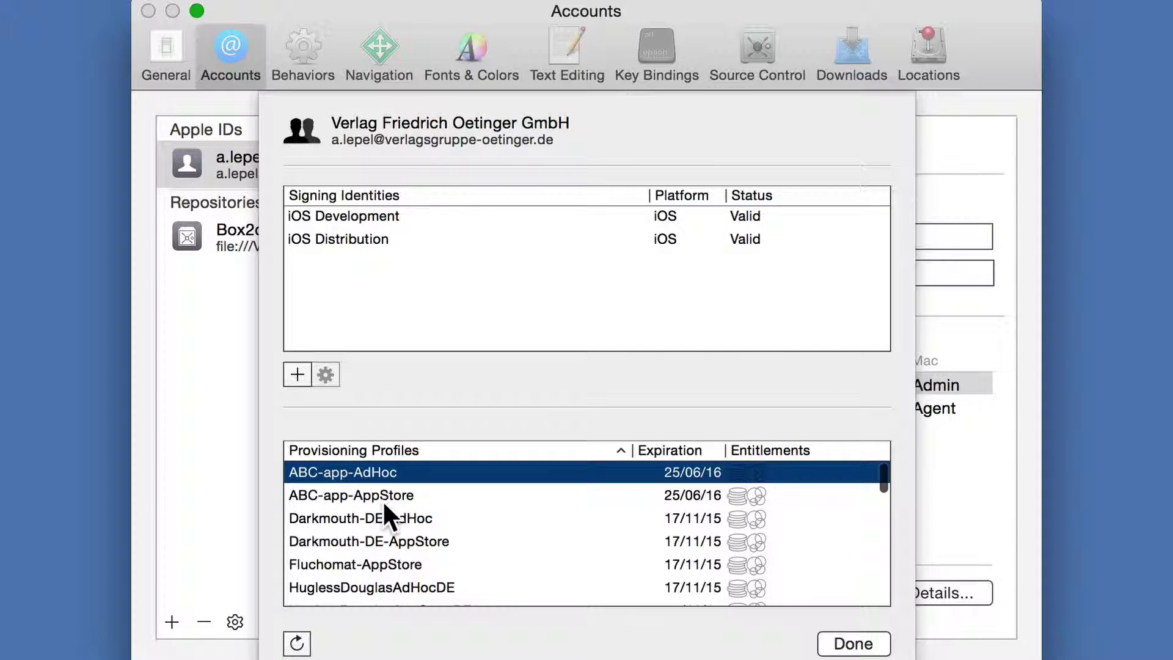
{"action": "key", "text": "Down"}
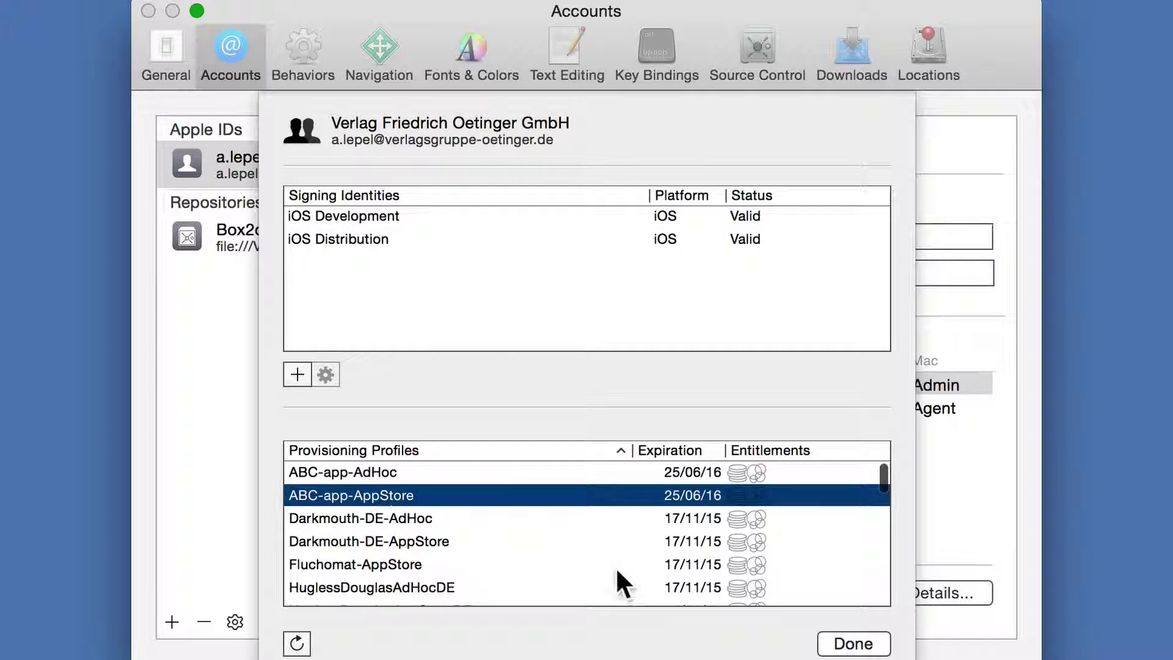
{"action": "left_click", "coordinate": [826, 643]}
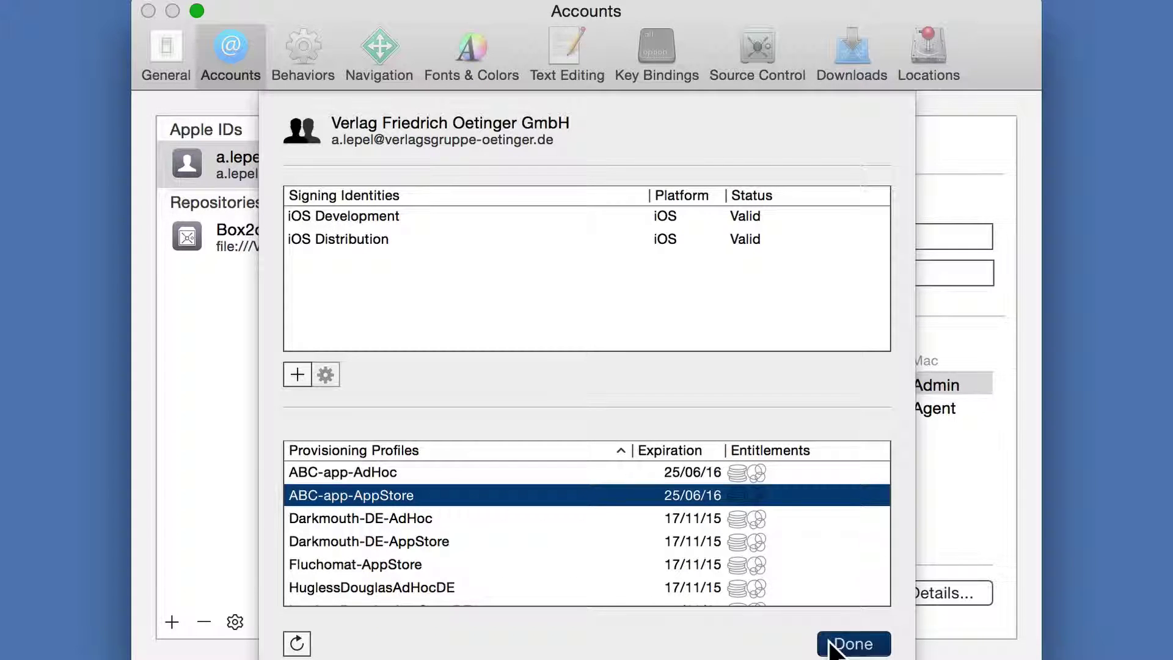